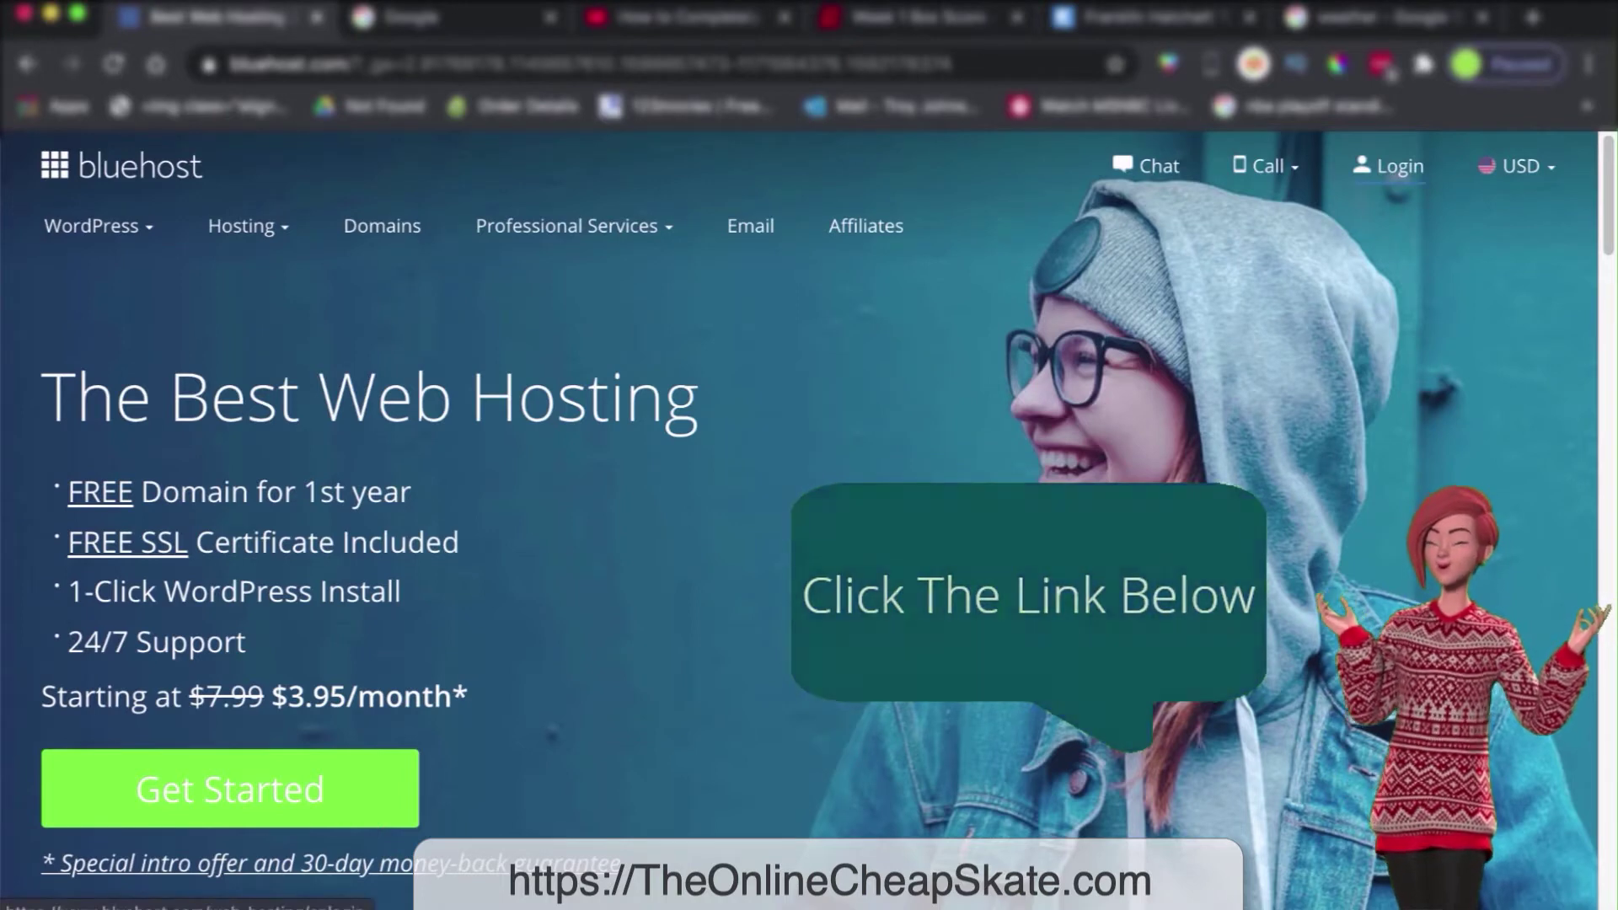
# Log in to the Bluehost hosting account using the saved domain login fullyloadeddiaper.com and its account password
pyautogui.click(1390, 166)
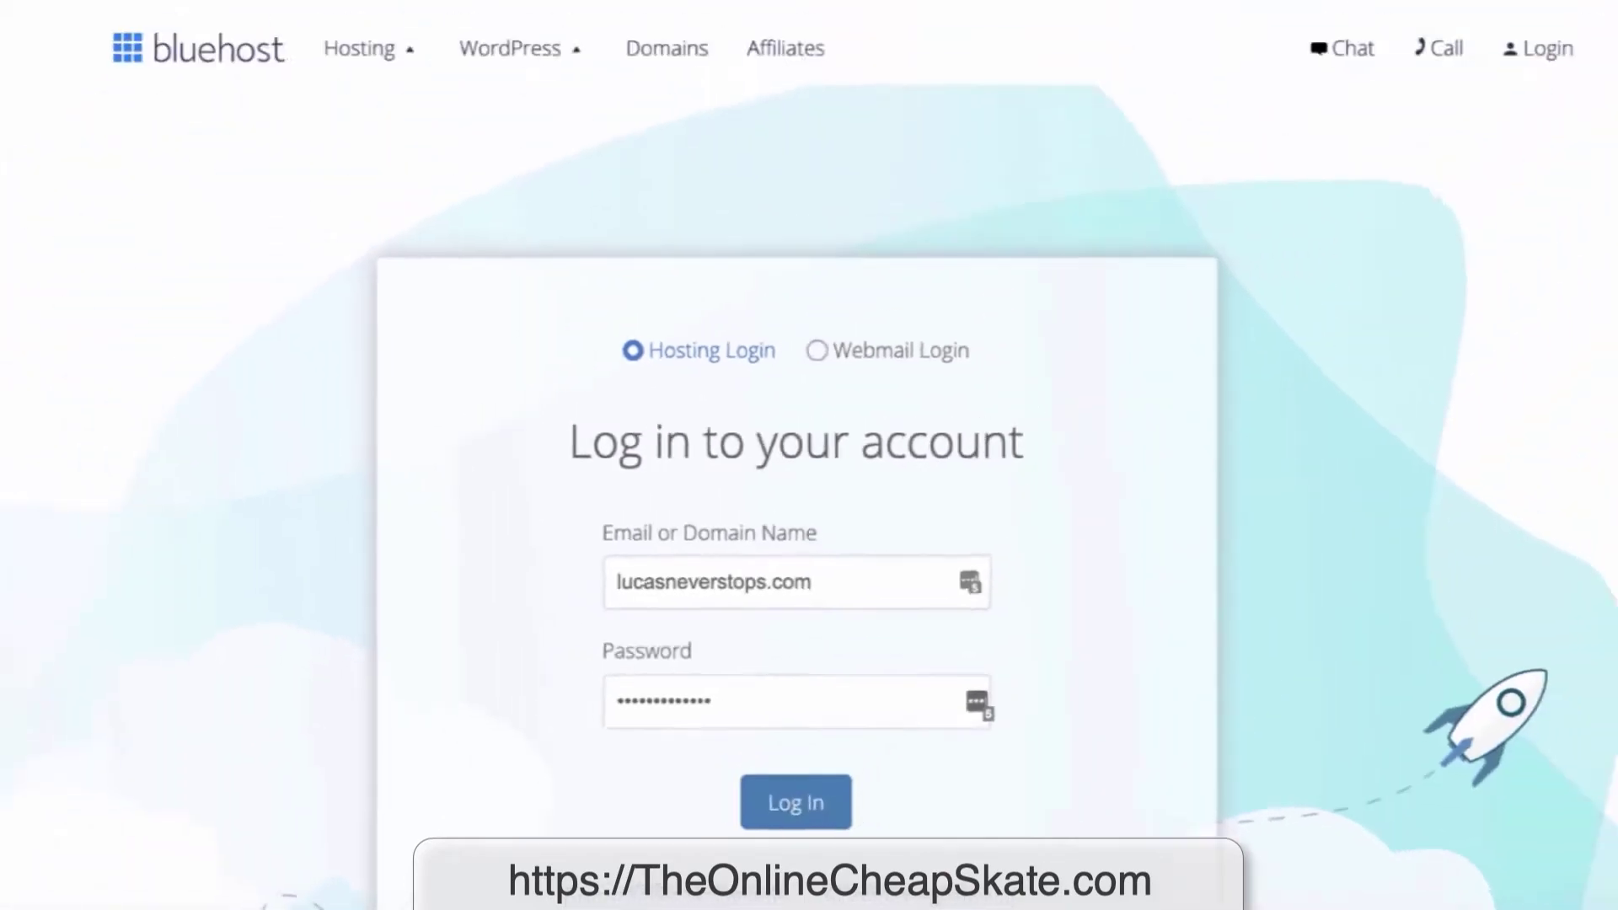
pyautogui.doubleClick(787, 479)
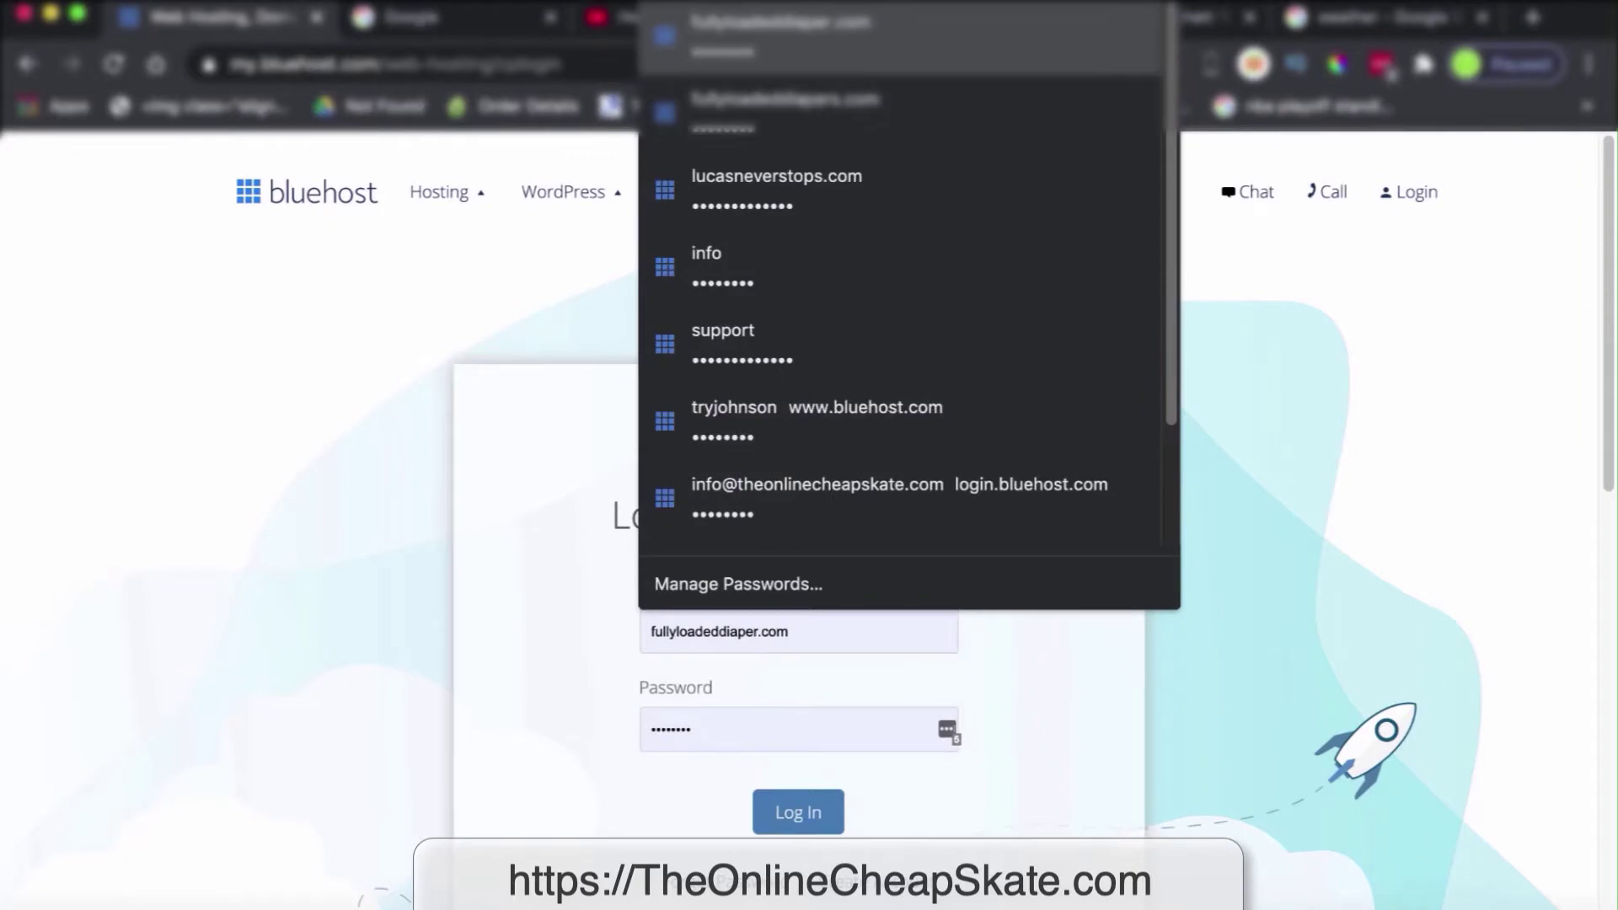
pyautogui.click(792, 38)
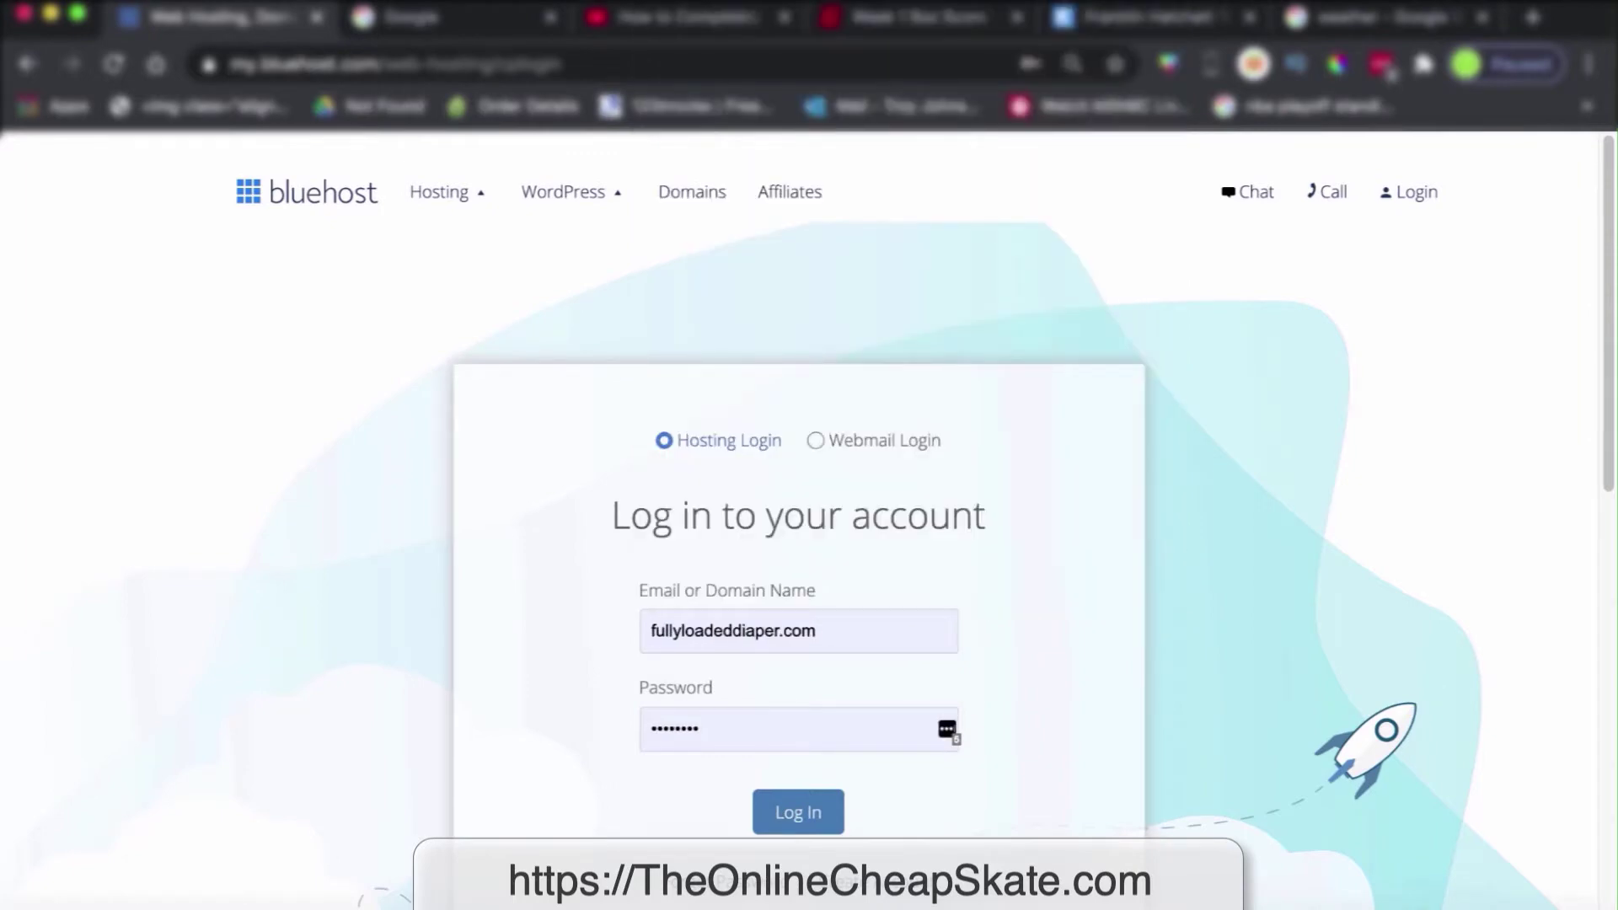
pyautogui.click(798, 812)
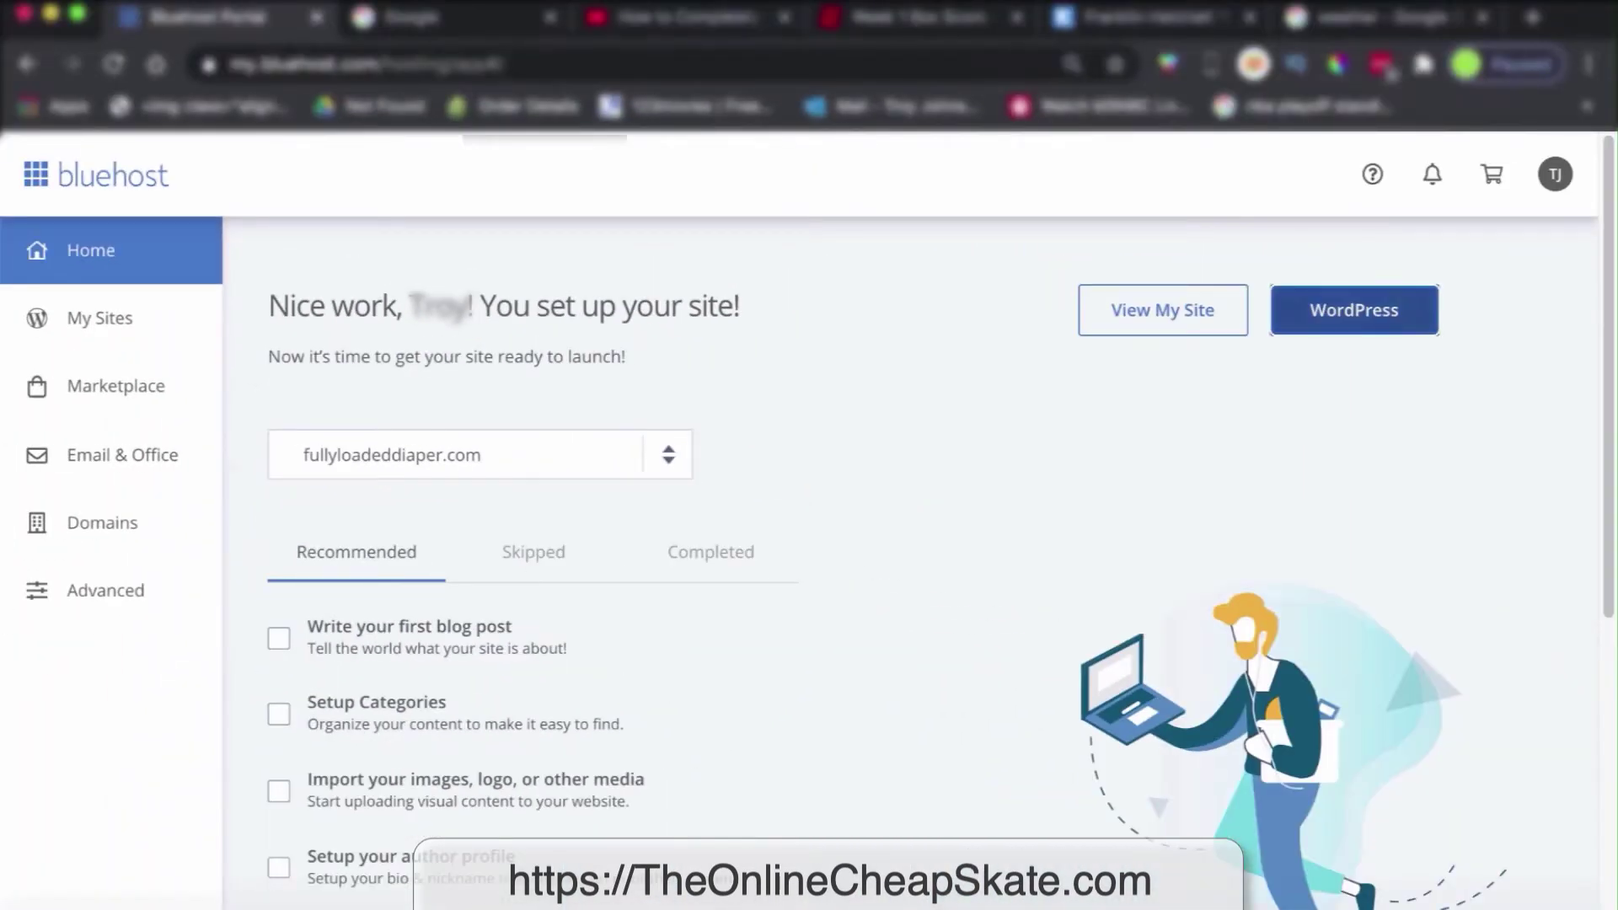
# Open the WordPress admin of fullyloadeddiaper.com and look through the notices and widgets on its Dashboard home page
pyautogui.click(1355, 311)
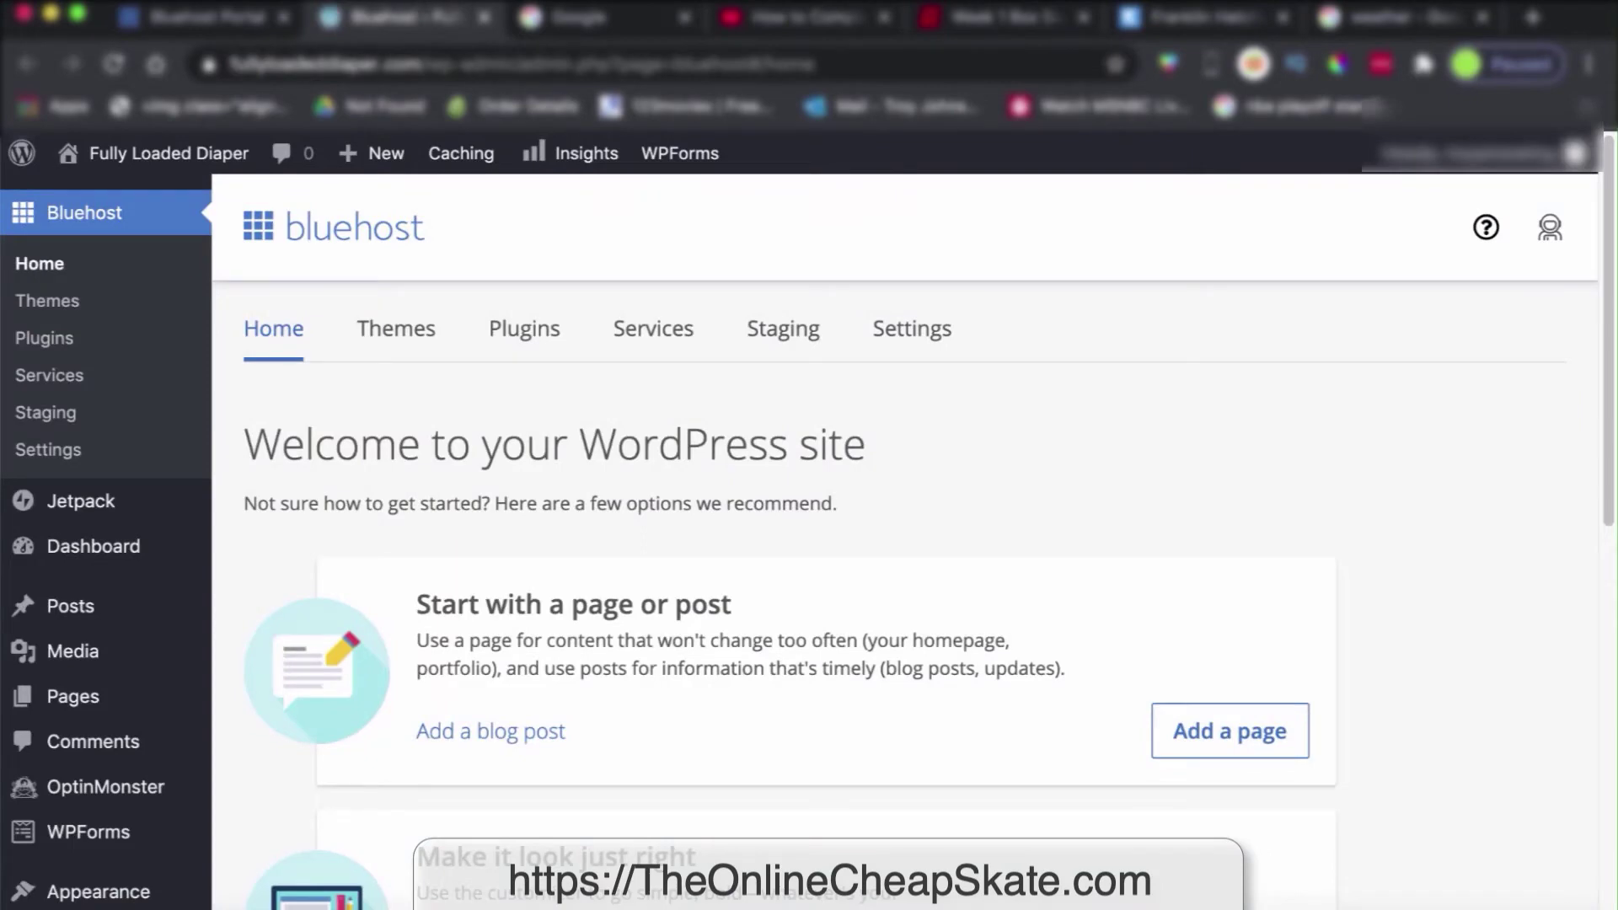
pyautogui.moveTo(94, 546)
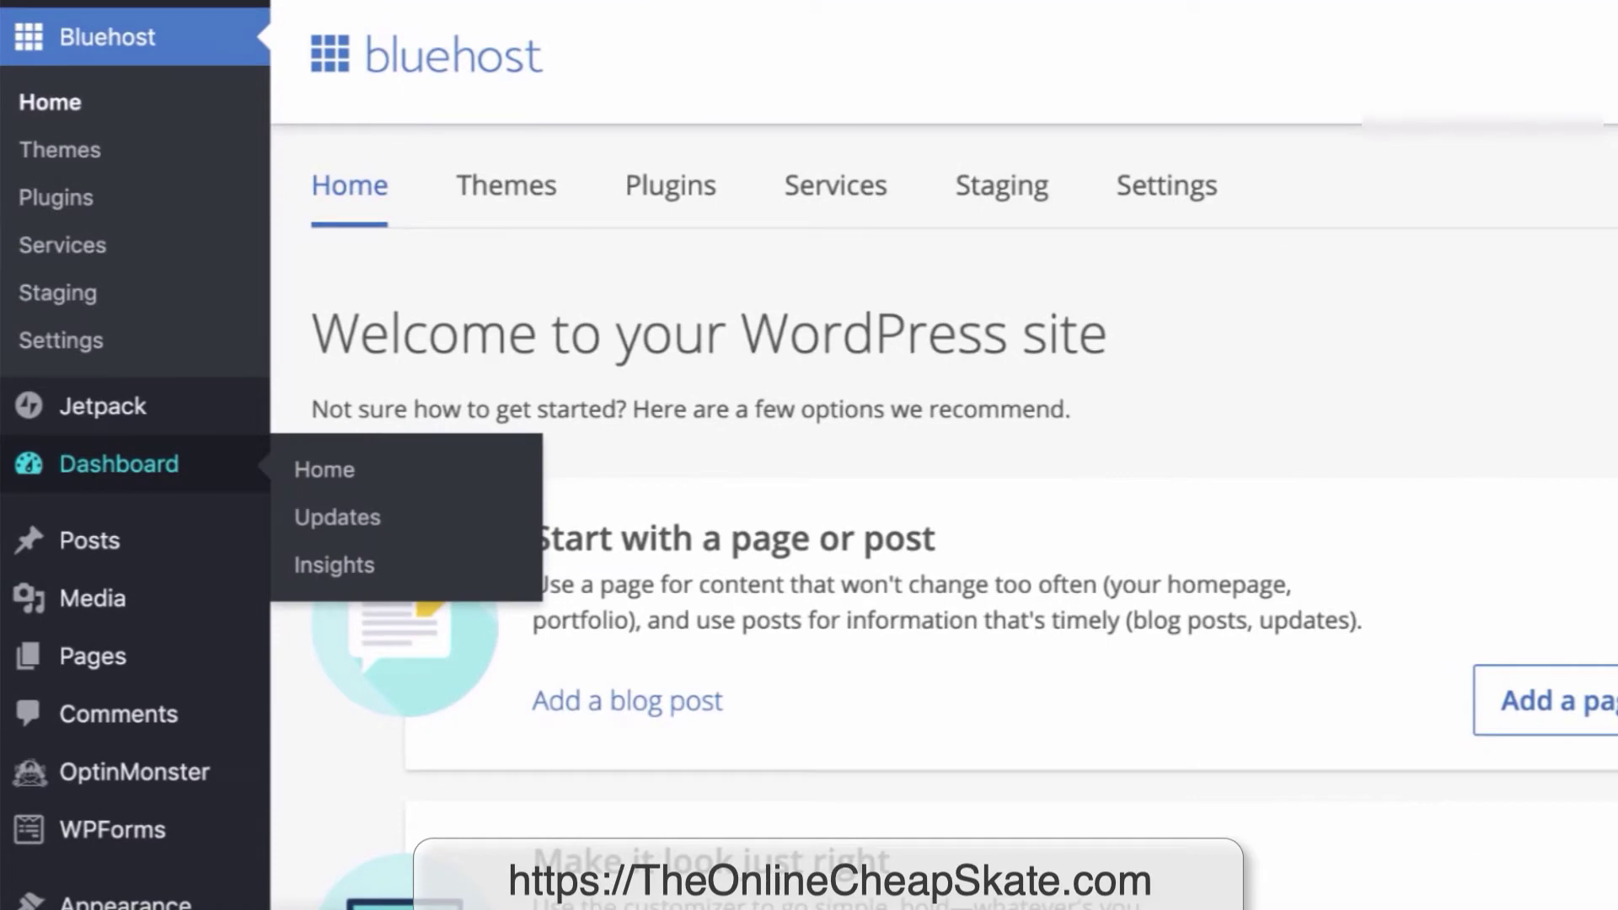
pyautogui.click(119, 464)
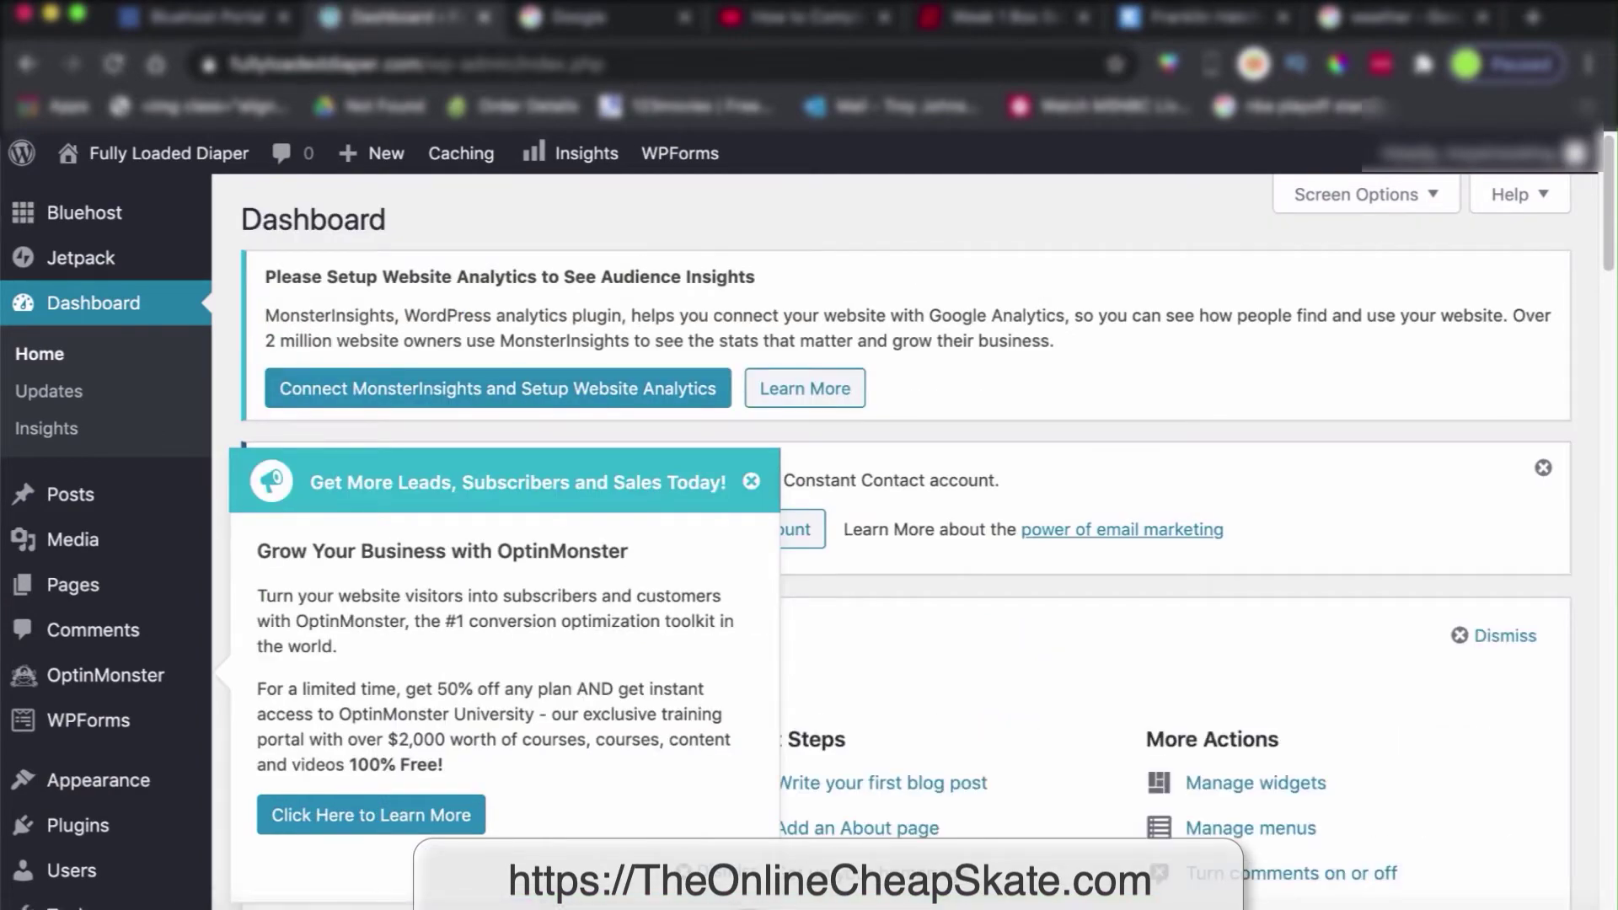
pyautogui.scroll(-10, 893, 539)
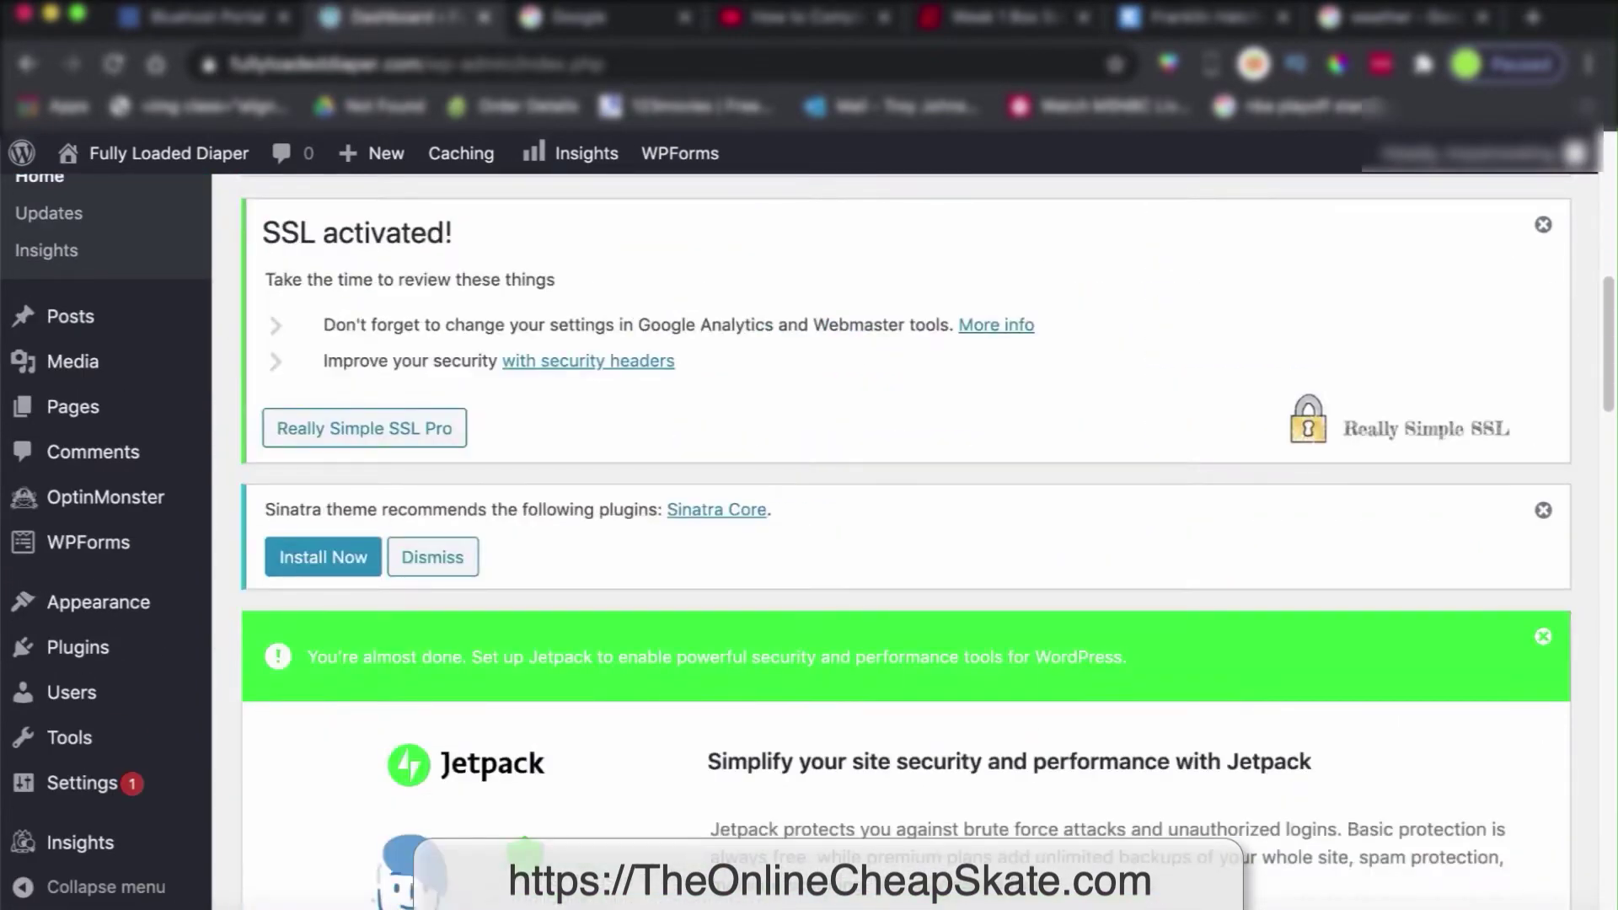
pyautogui.scroll(-15, 906, 539)
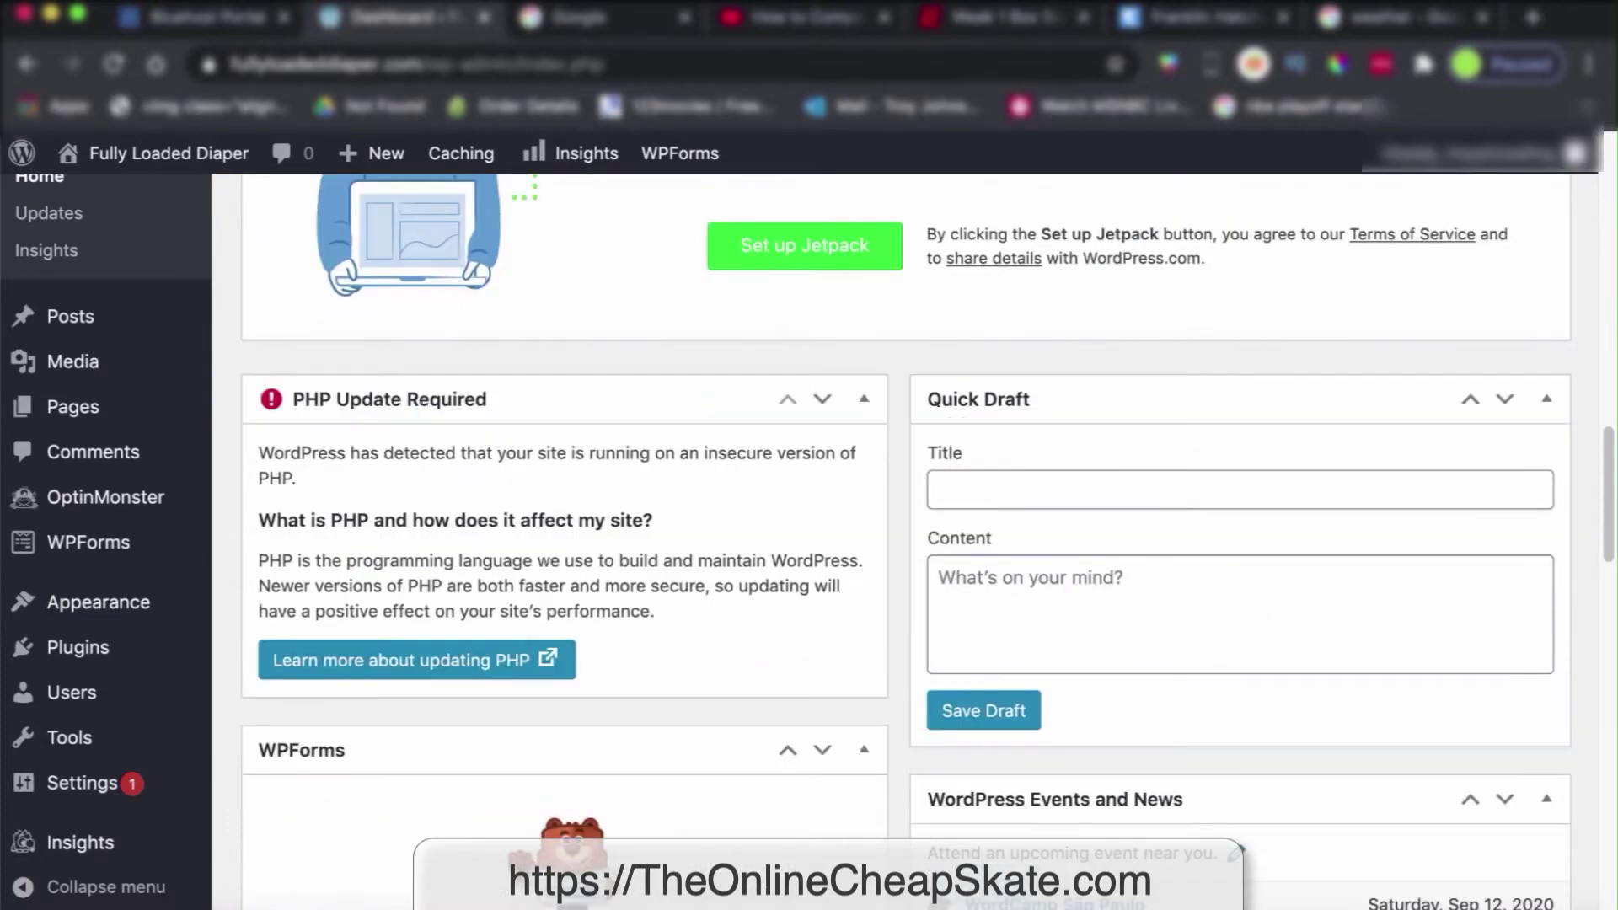
pyautogui.scroll(-12, 906, 539)
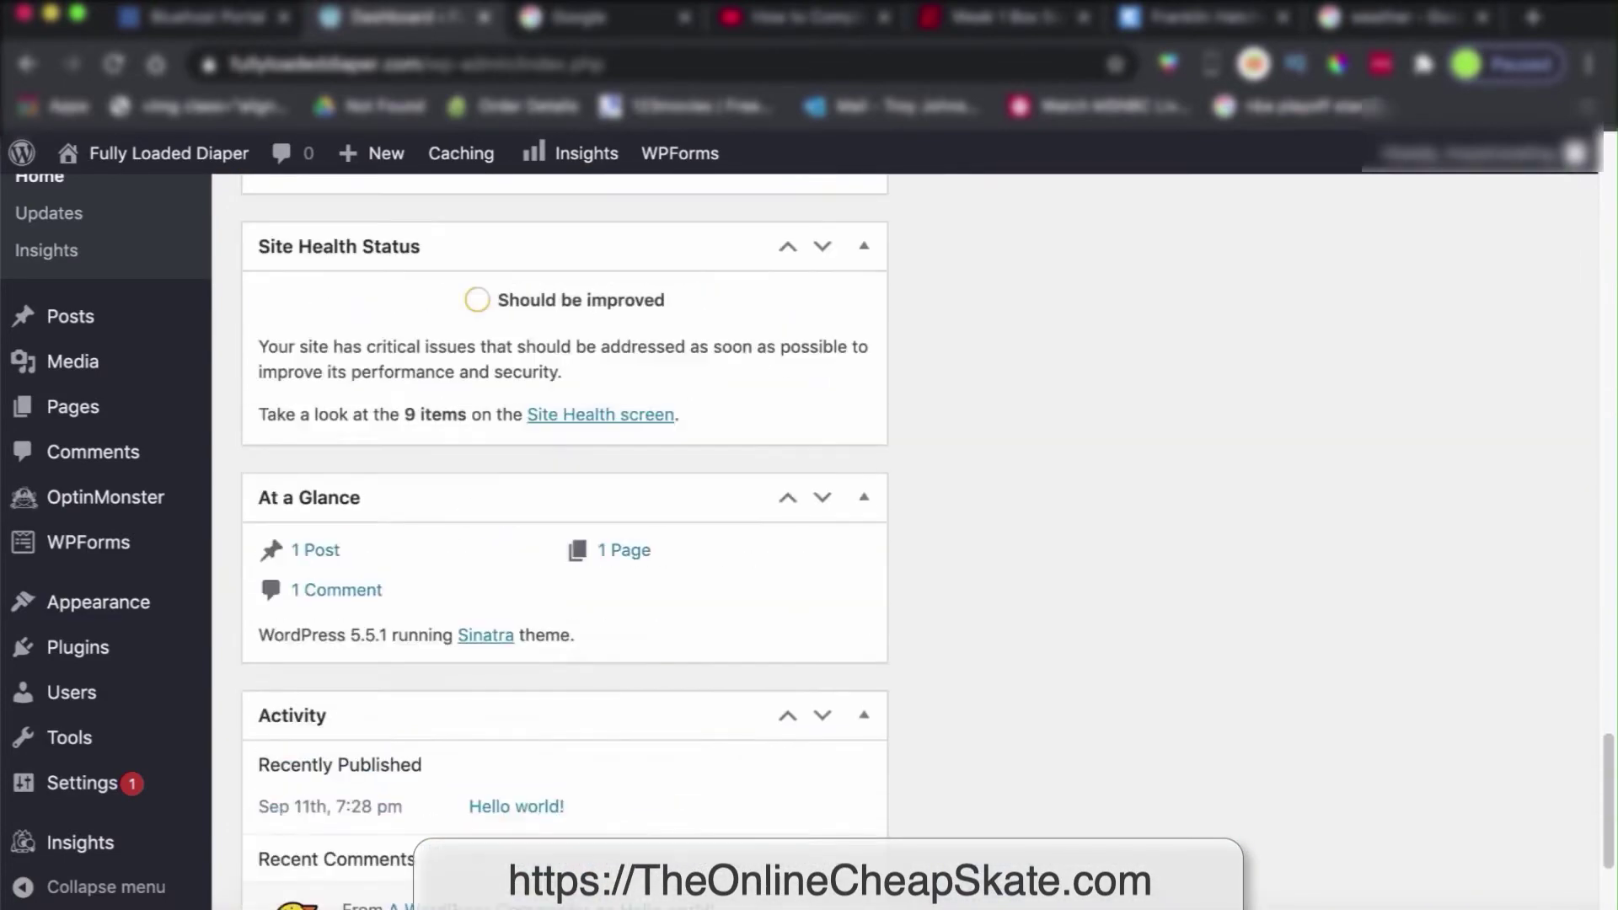
pyautogui.scroll(-3, 906, 539)
pyautogui.scroll(15, 906, 540)
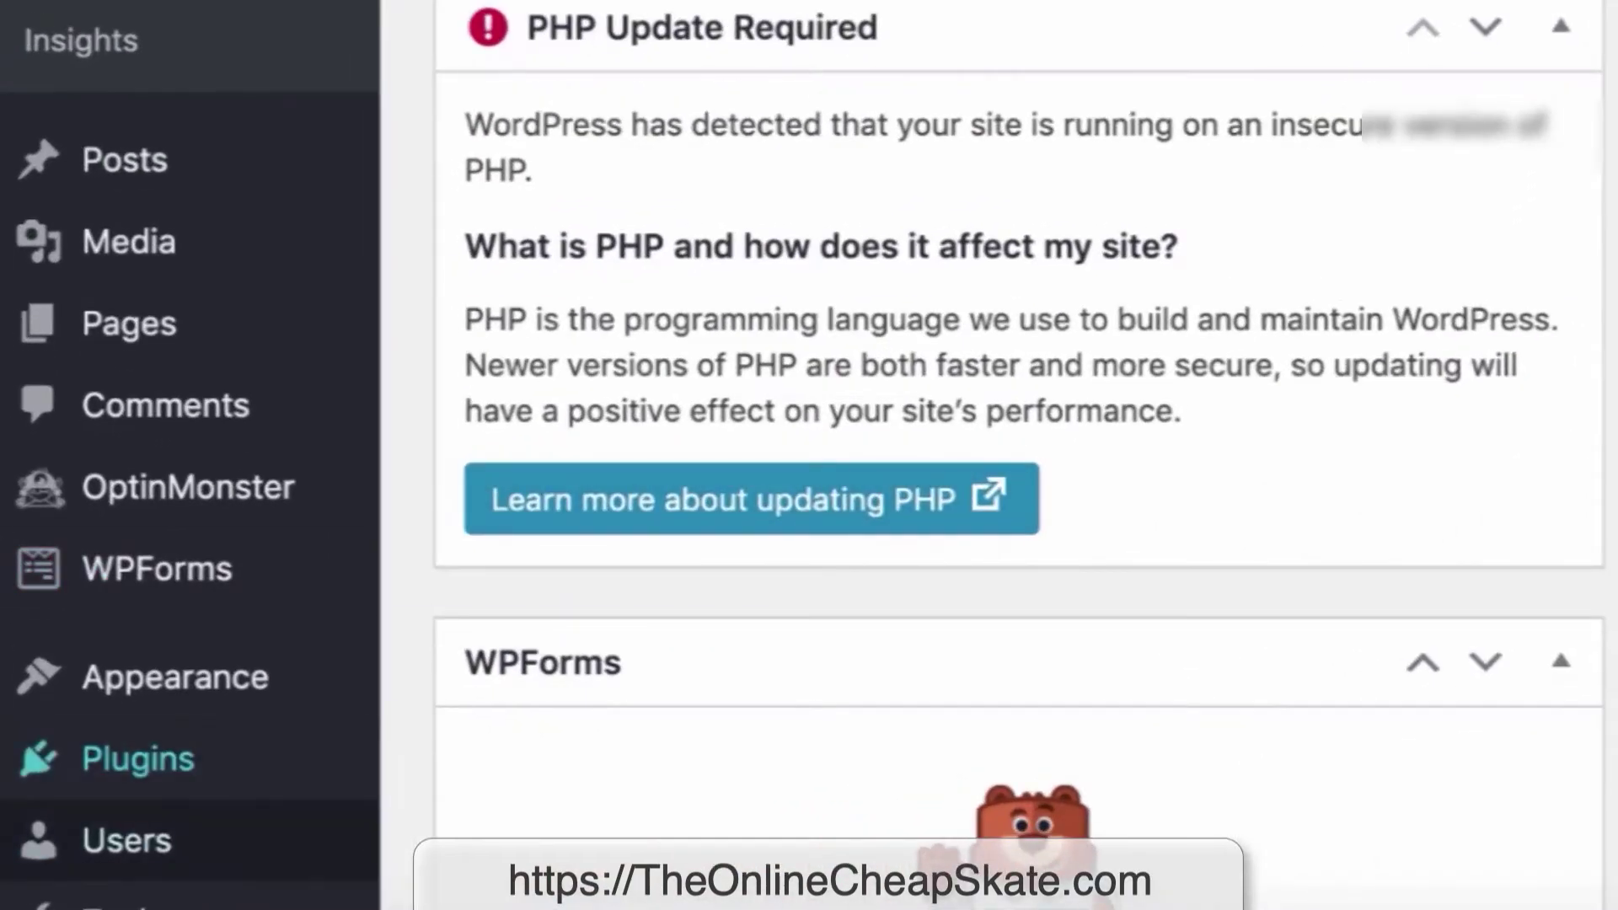
# Open the site's installed plugins page and look through the notices and entries on it
pyautogui.moveTo(78, 825)
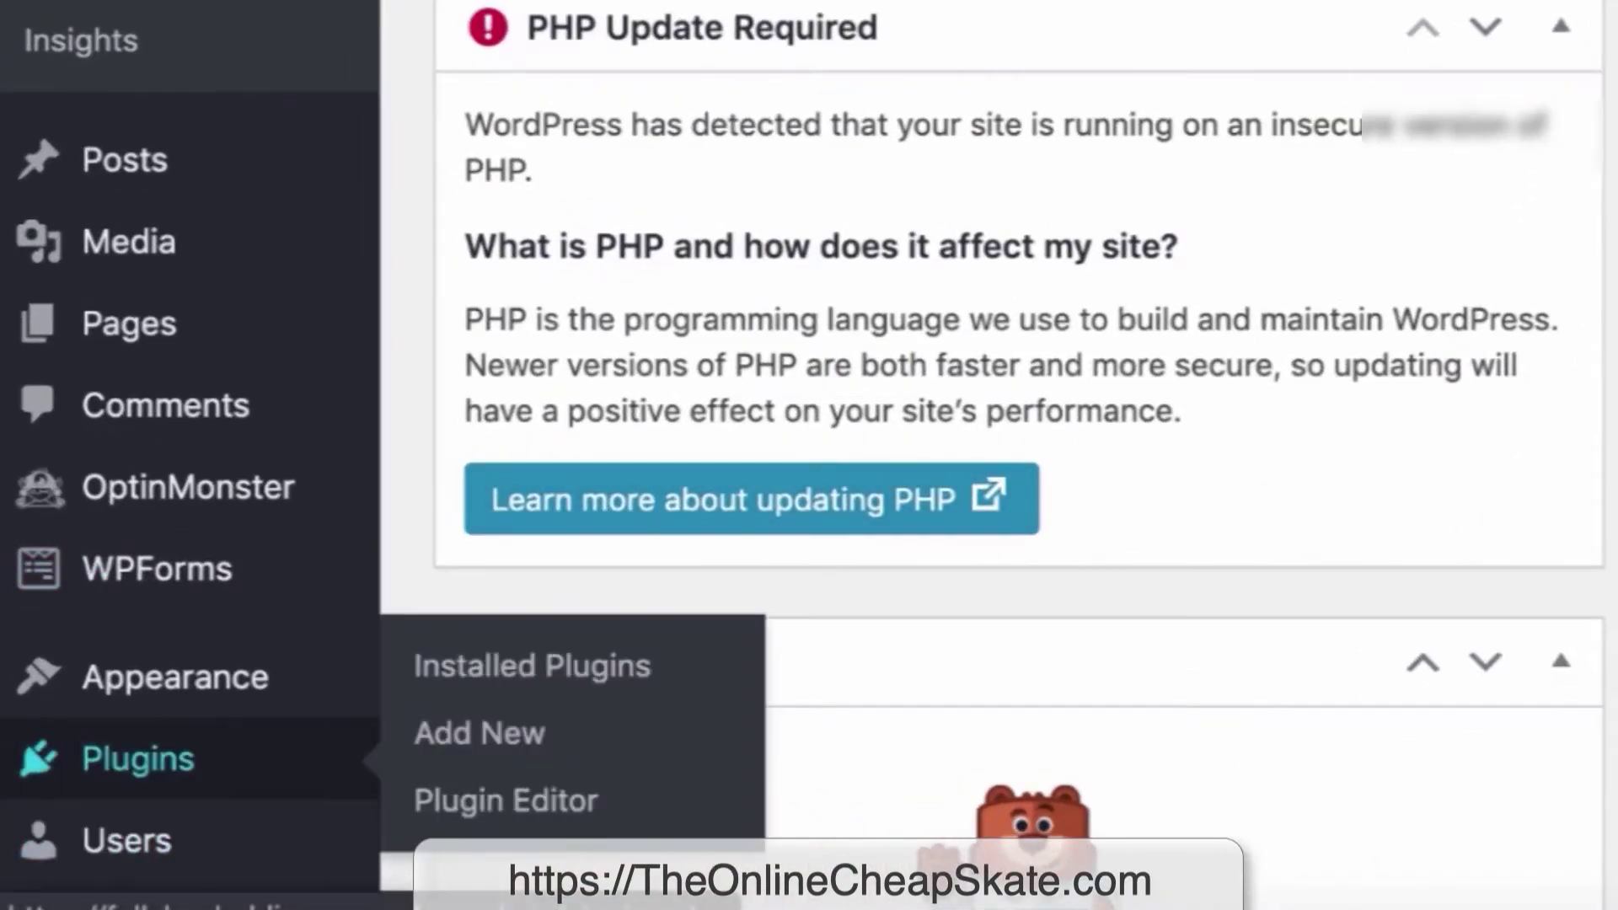
pyautogui.click(138, 759)
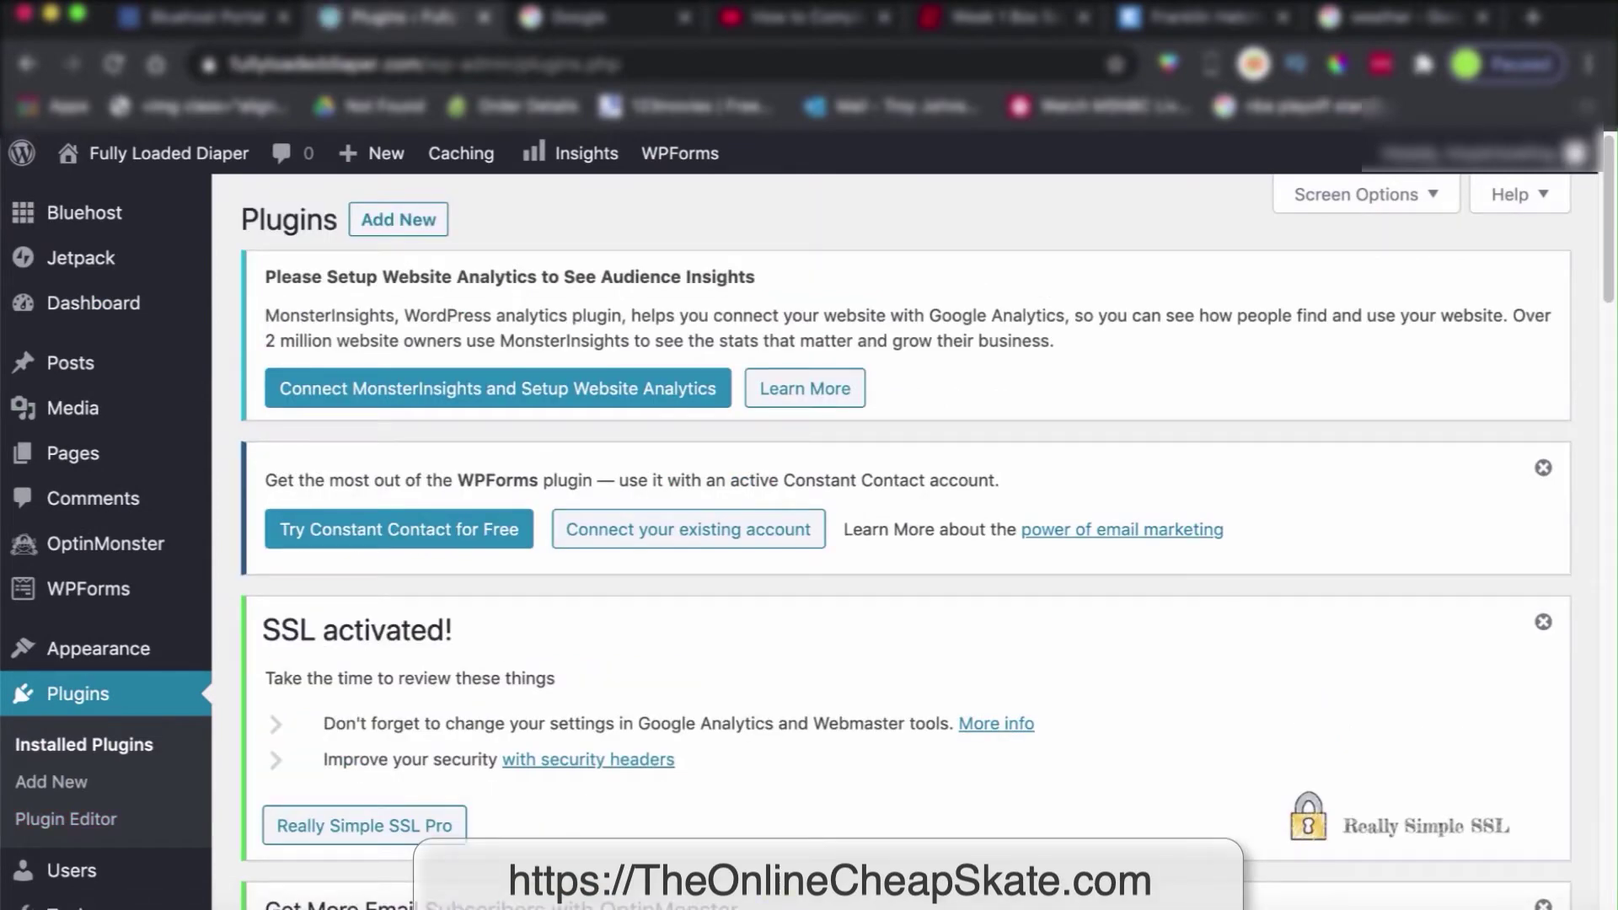
pyautogui.scroll(-3, 906, 539)
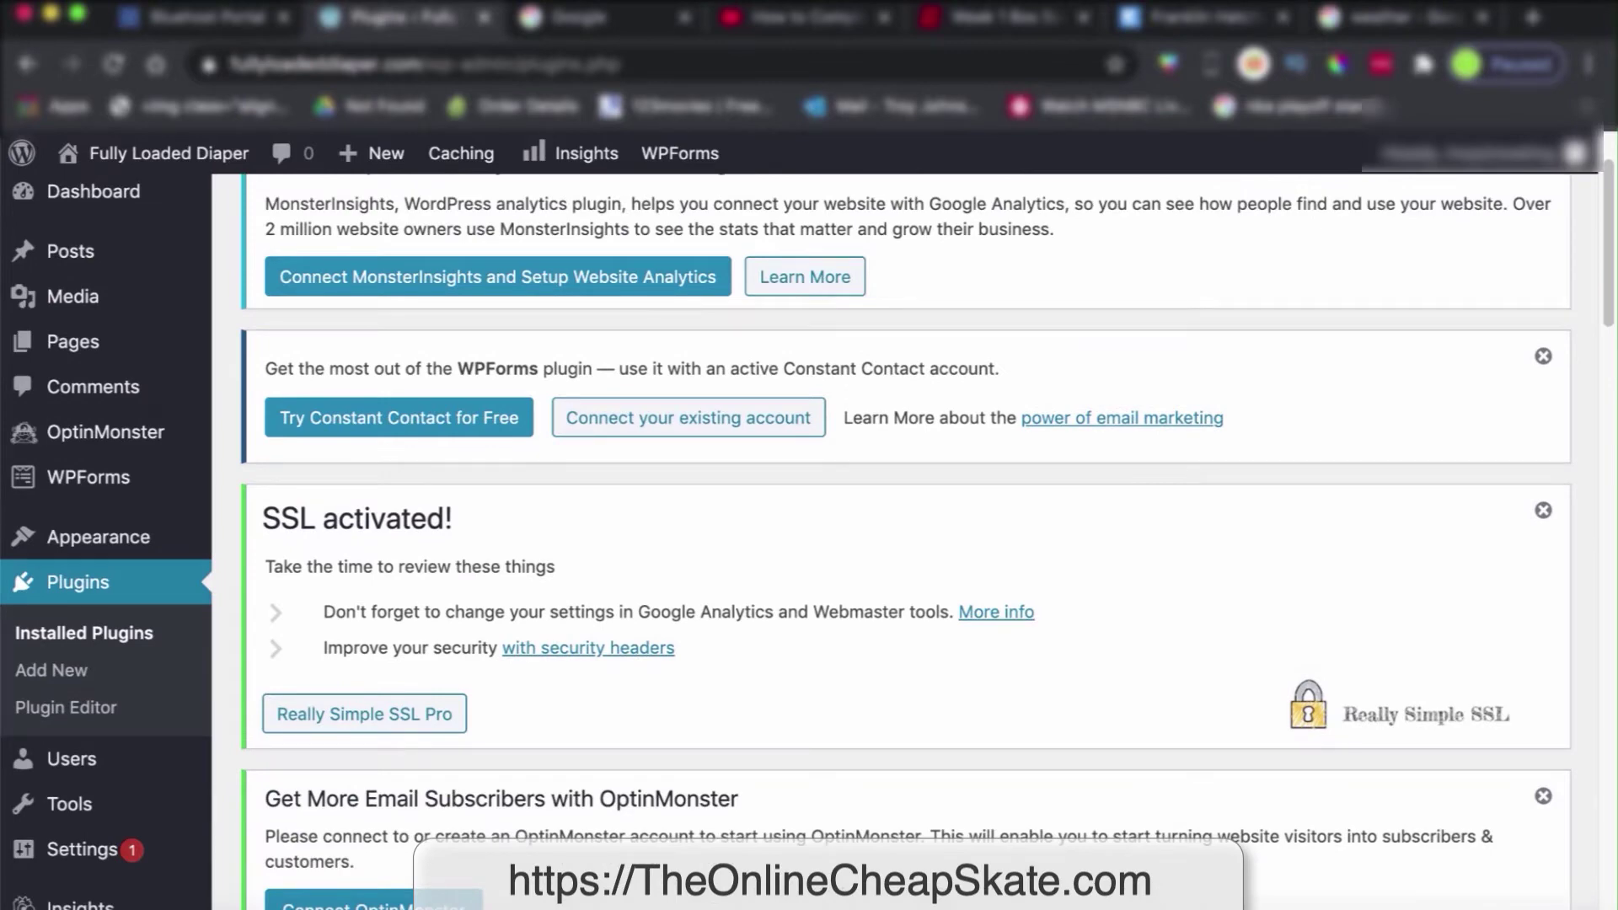
pyautogui.scroll(-10, 906, 539)
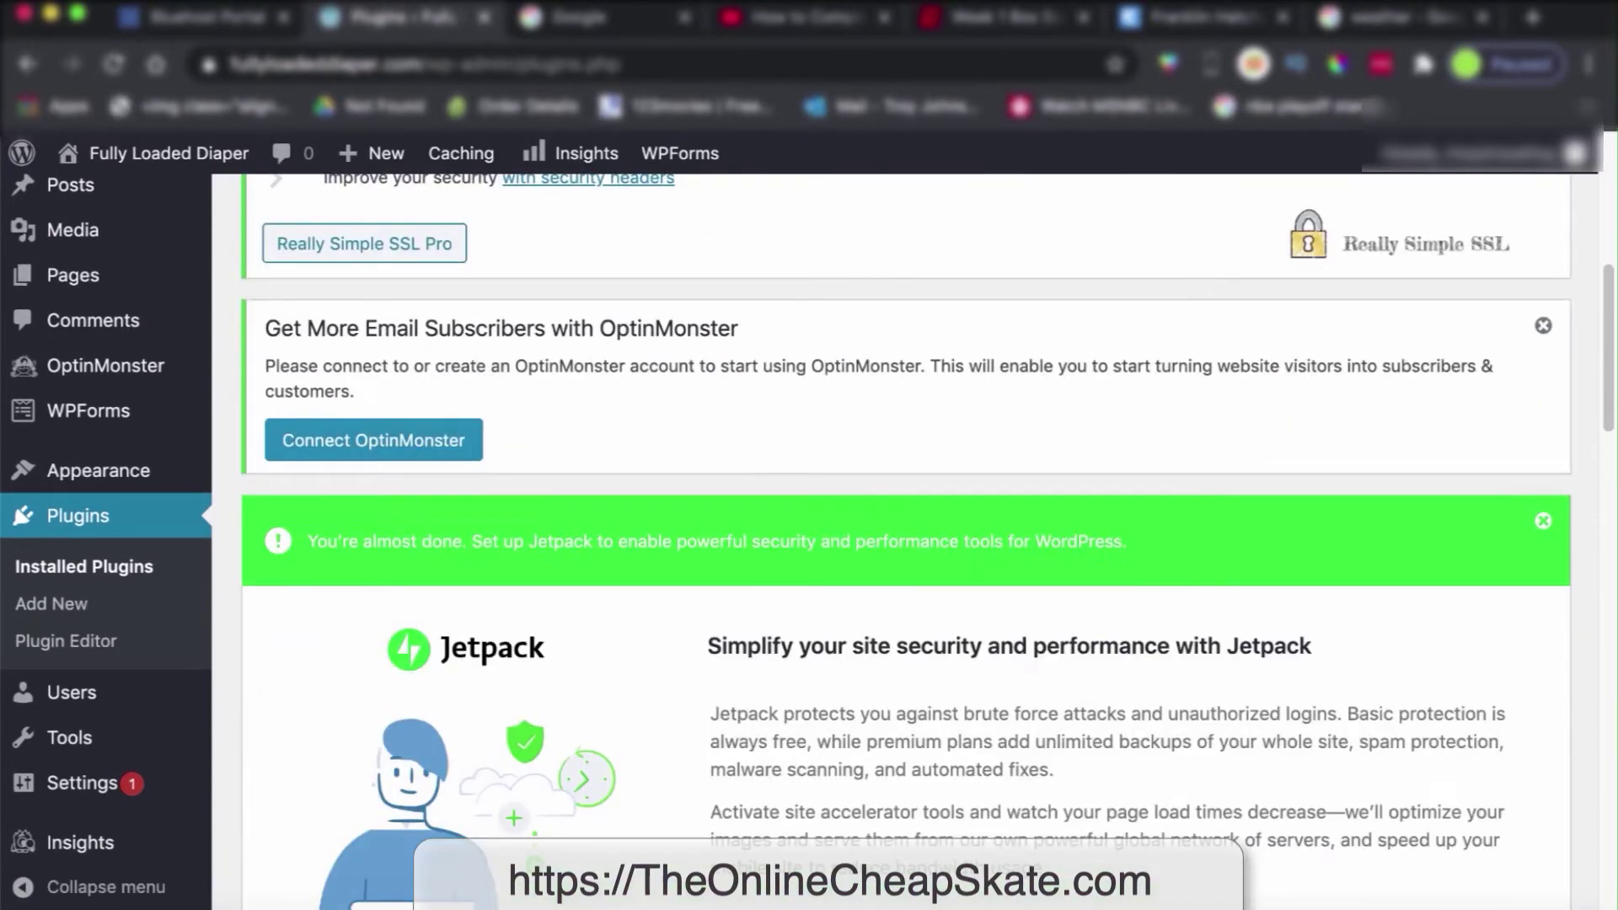
pyautogui.scroll(-12, 906, 539)
pyautogui.scroll(20, 906, 539)
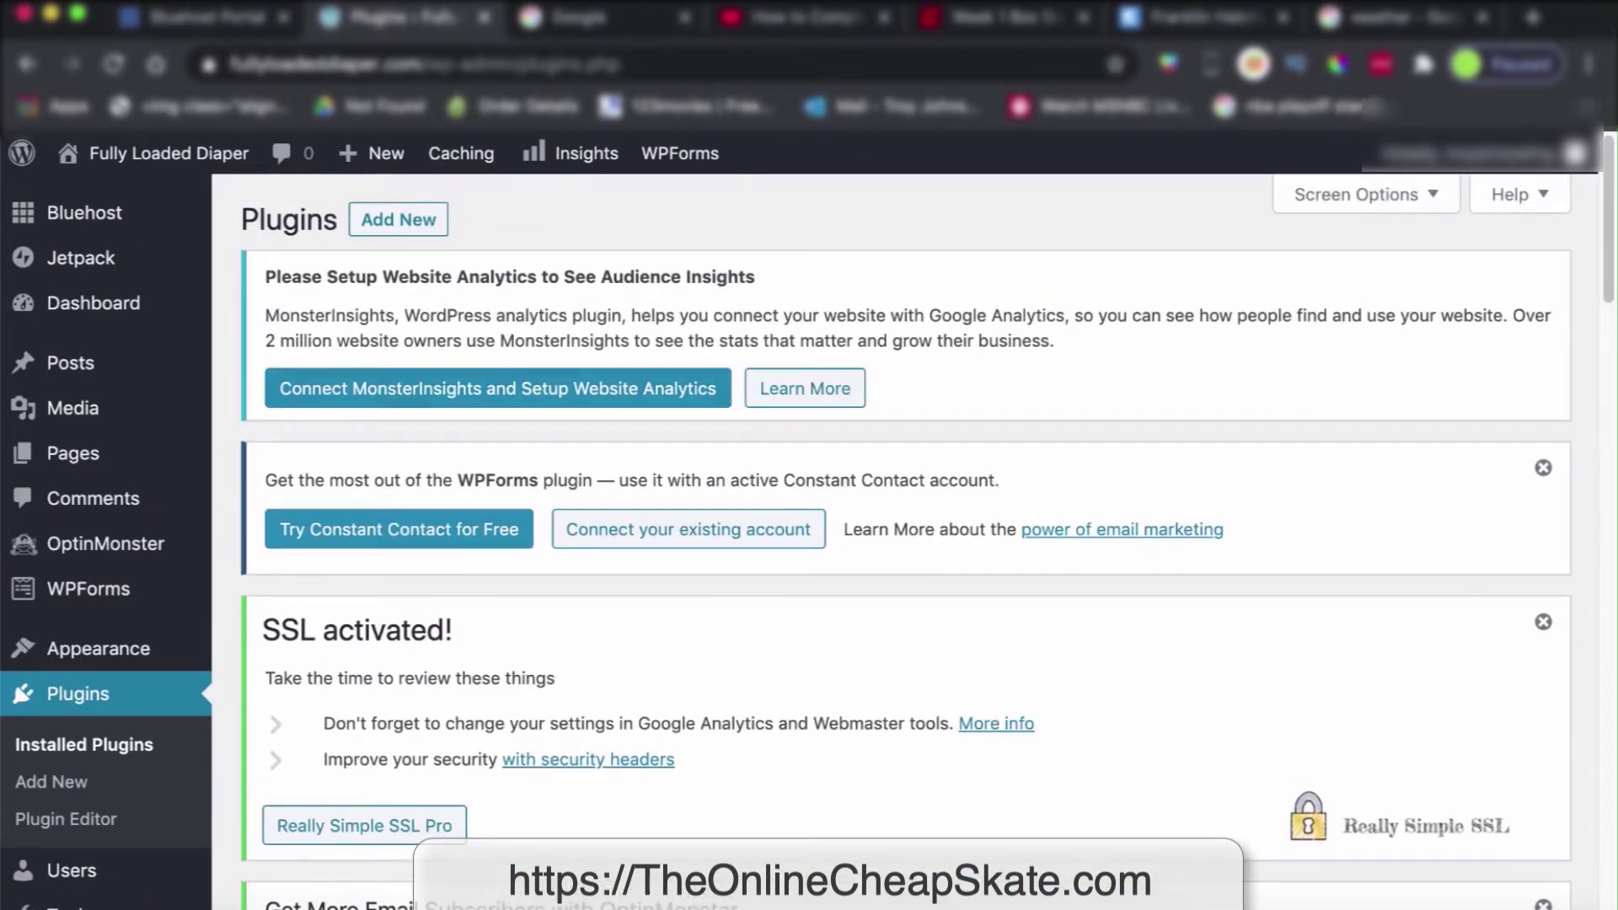
# Delete the inactive Akismet Anti-Spam plugin from the installed plugins list
pyautogui.scroll(-7, 906, 540)
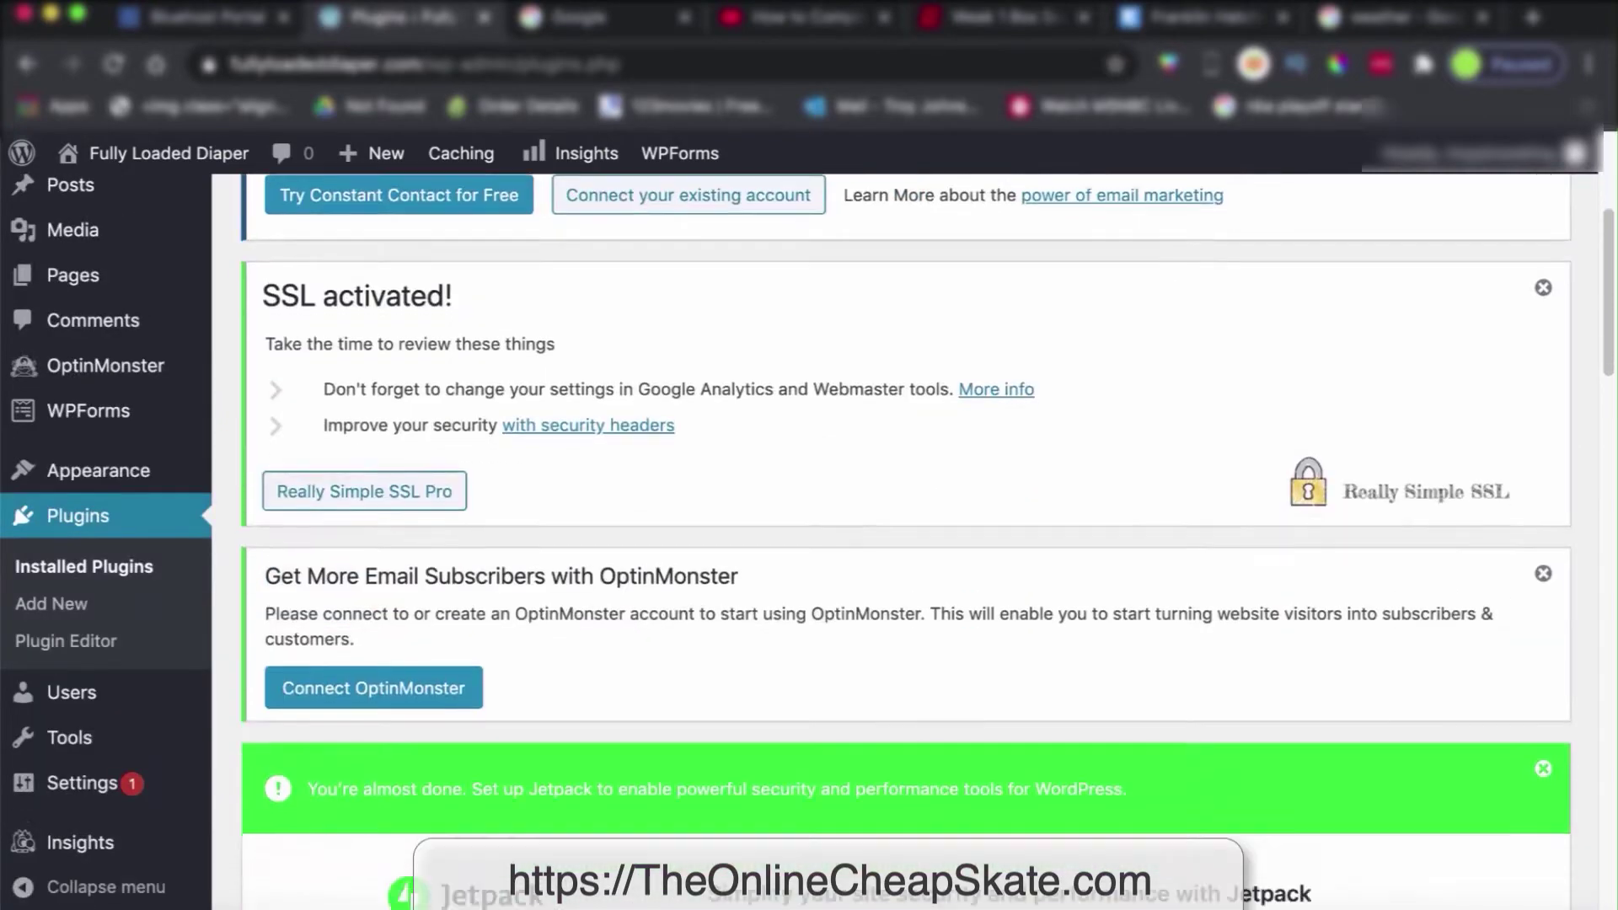
pyautogui.scroll(-12, 906, 539)
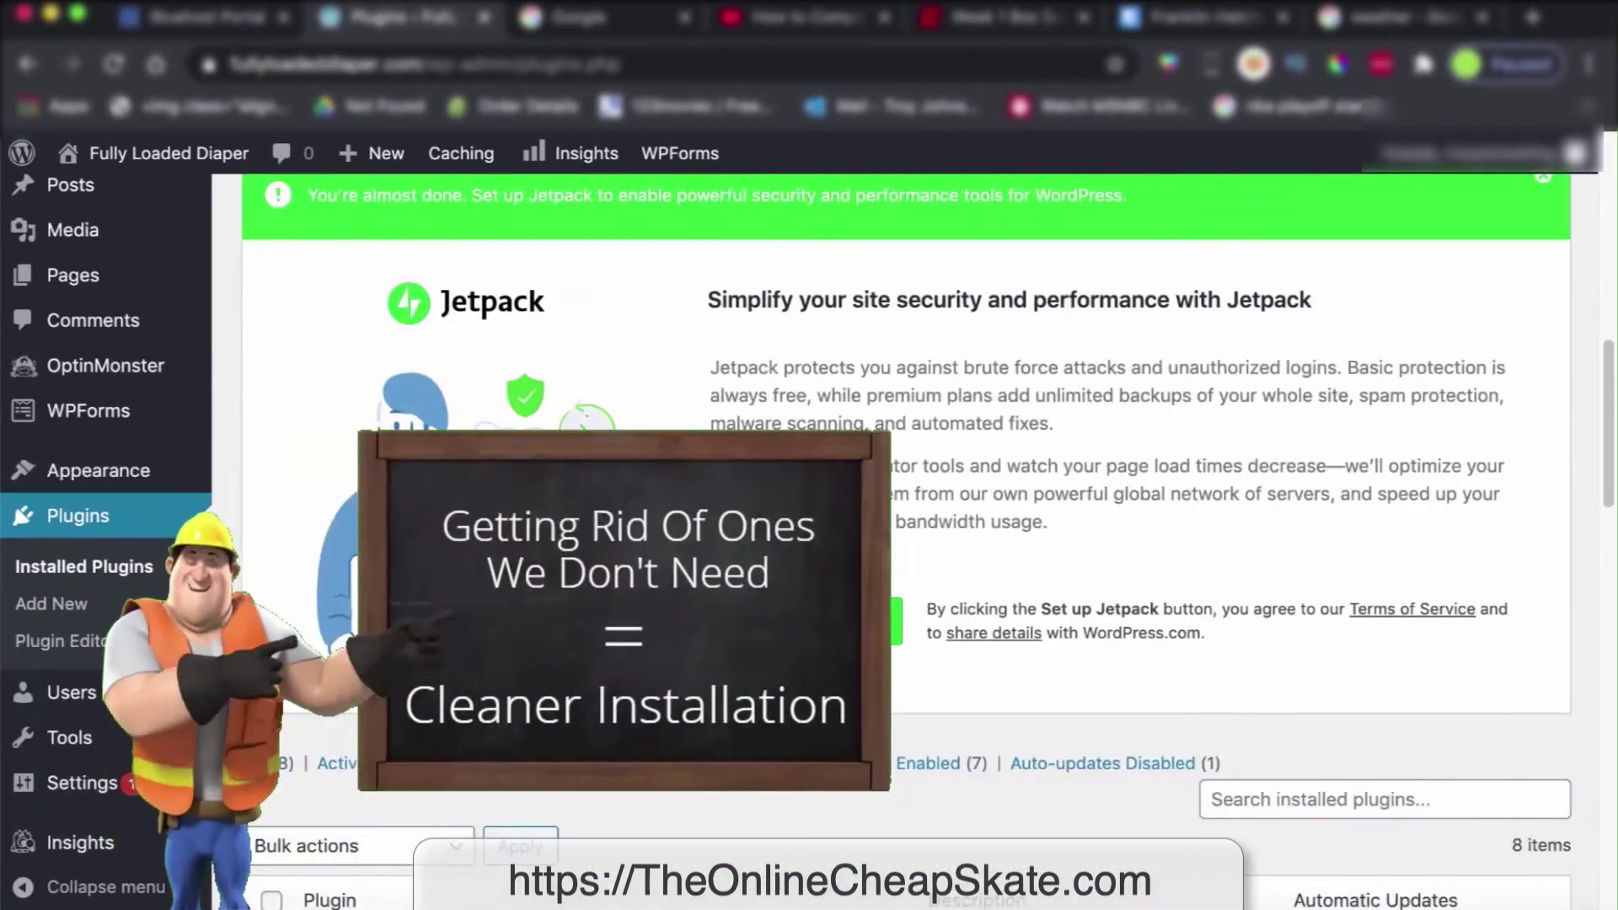
pyautogui.scroll(-10, 906, 540)
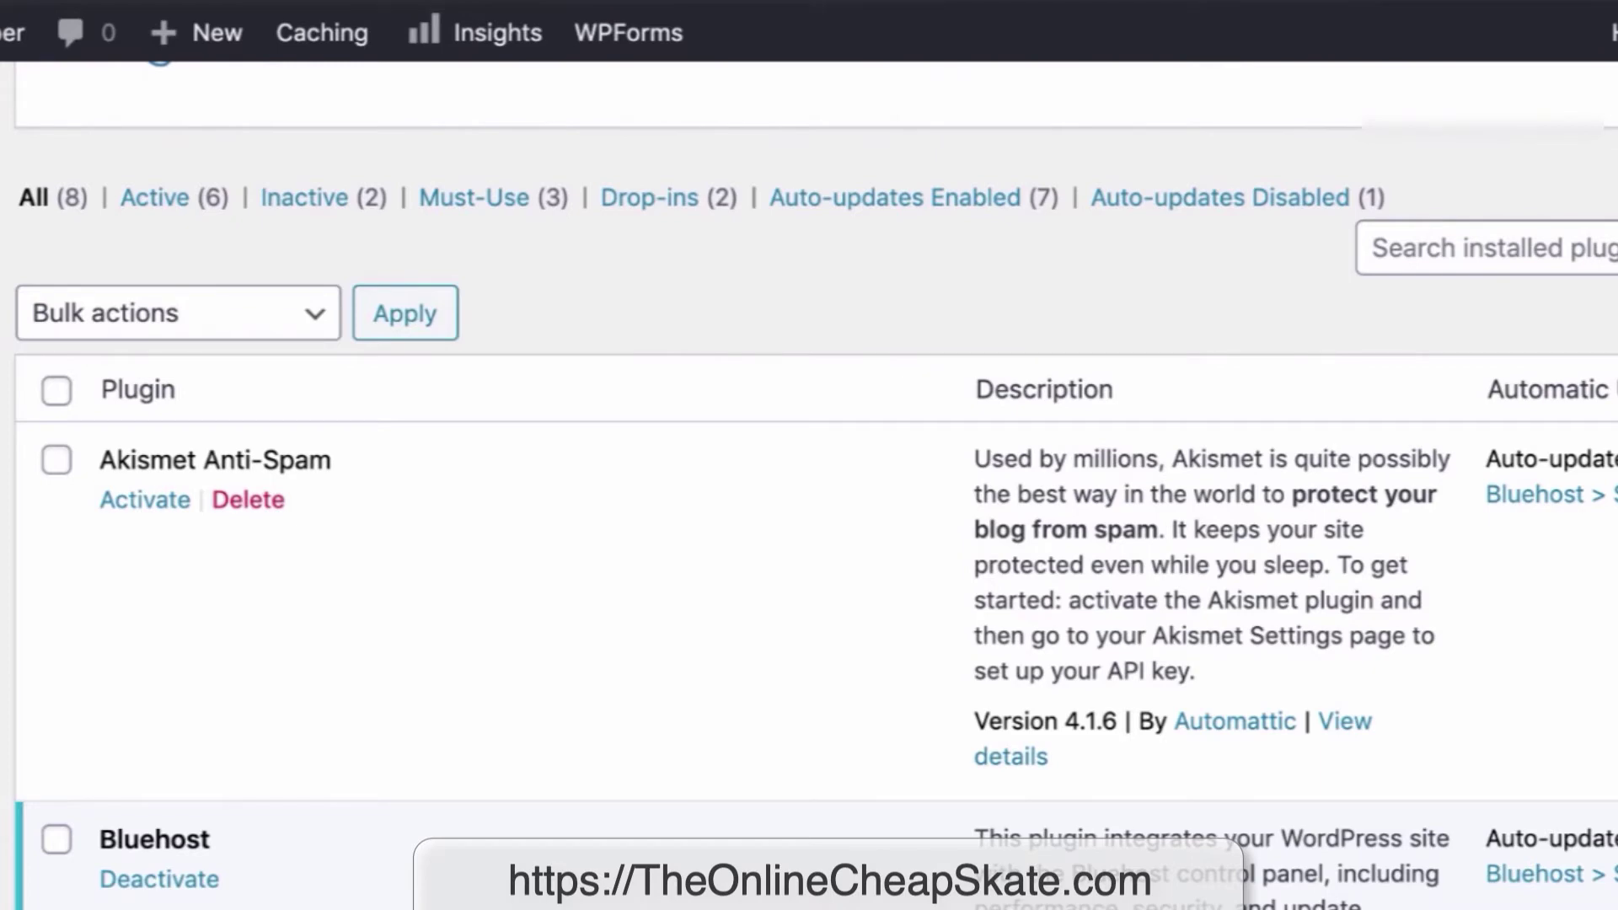
pyautogui.click(247, 500)
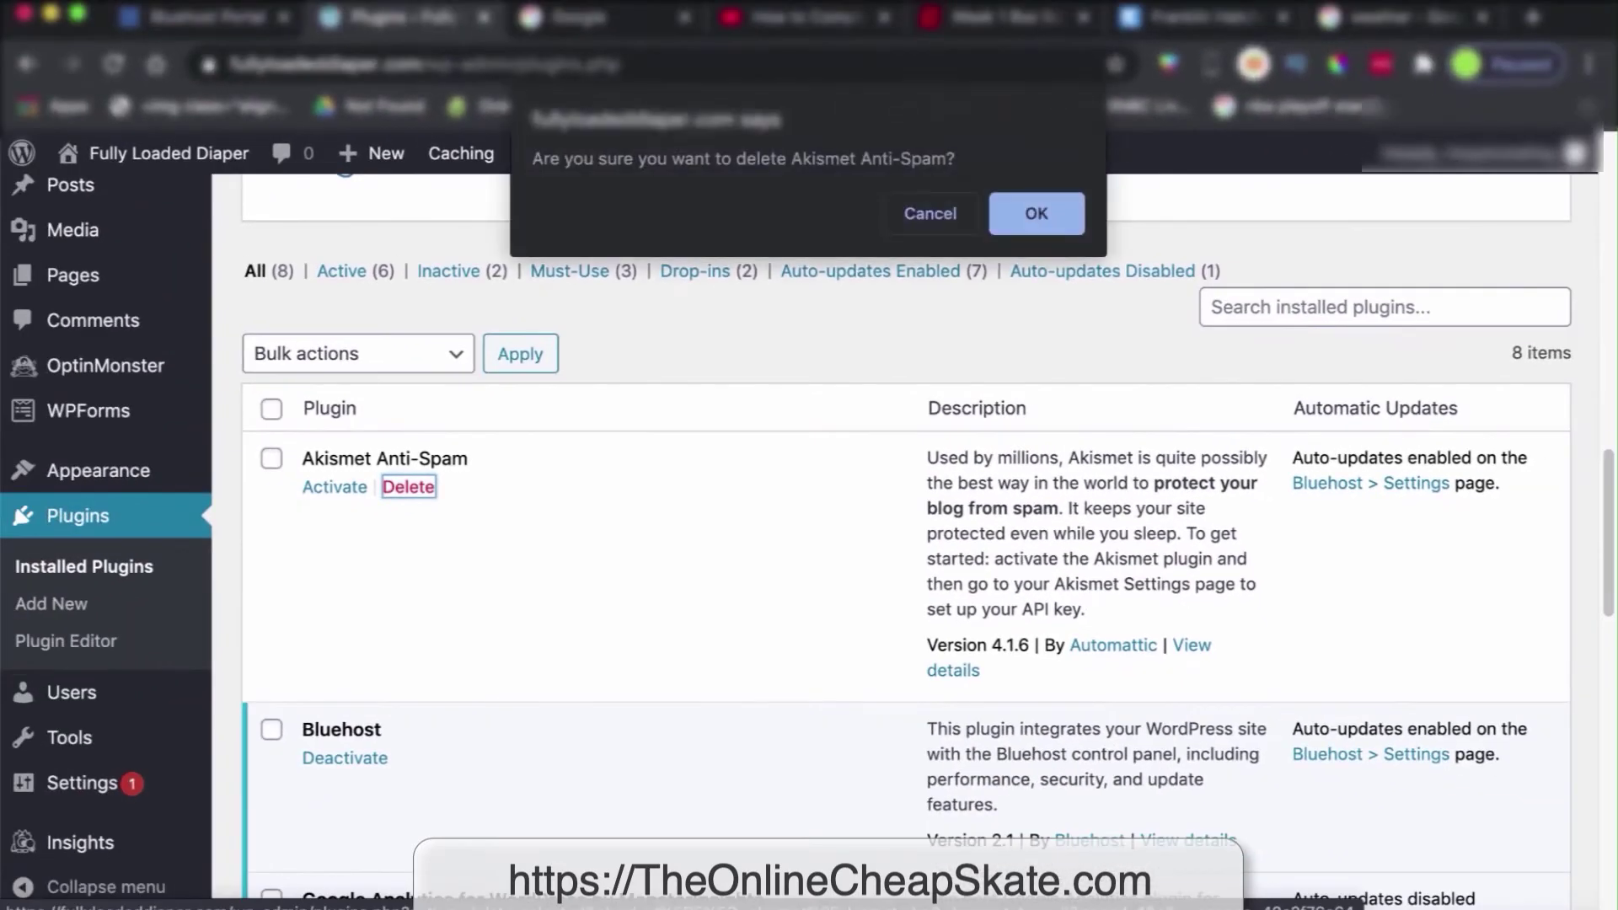
pyautogui.press('Return')
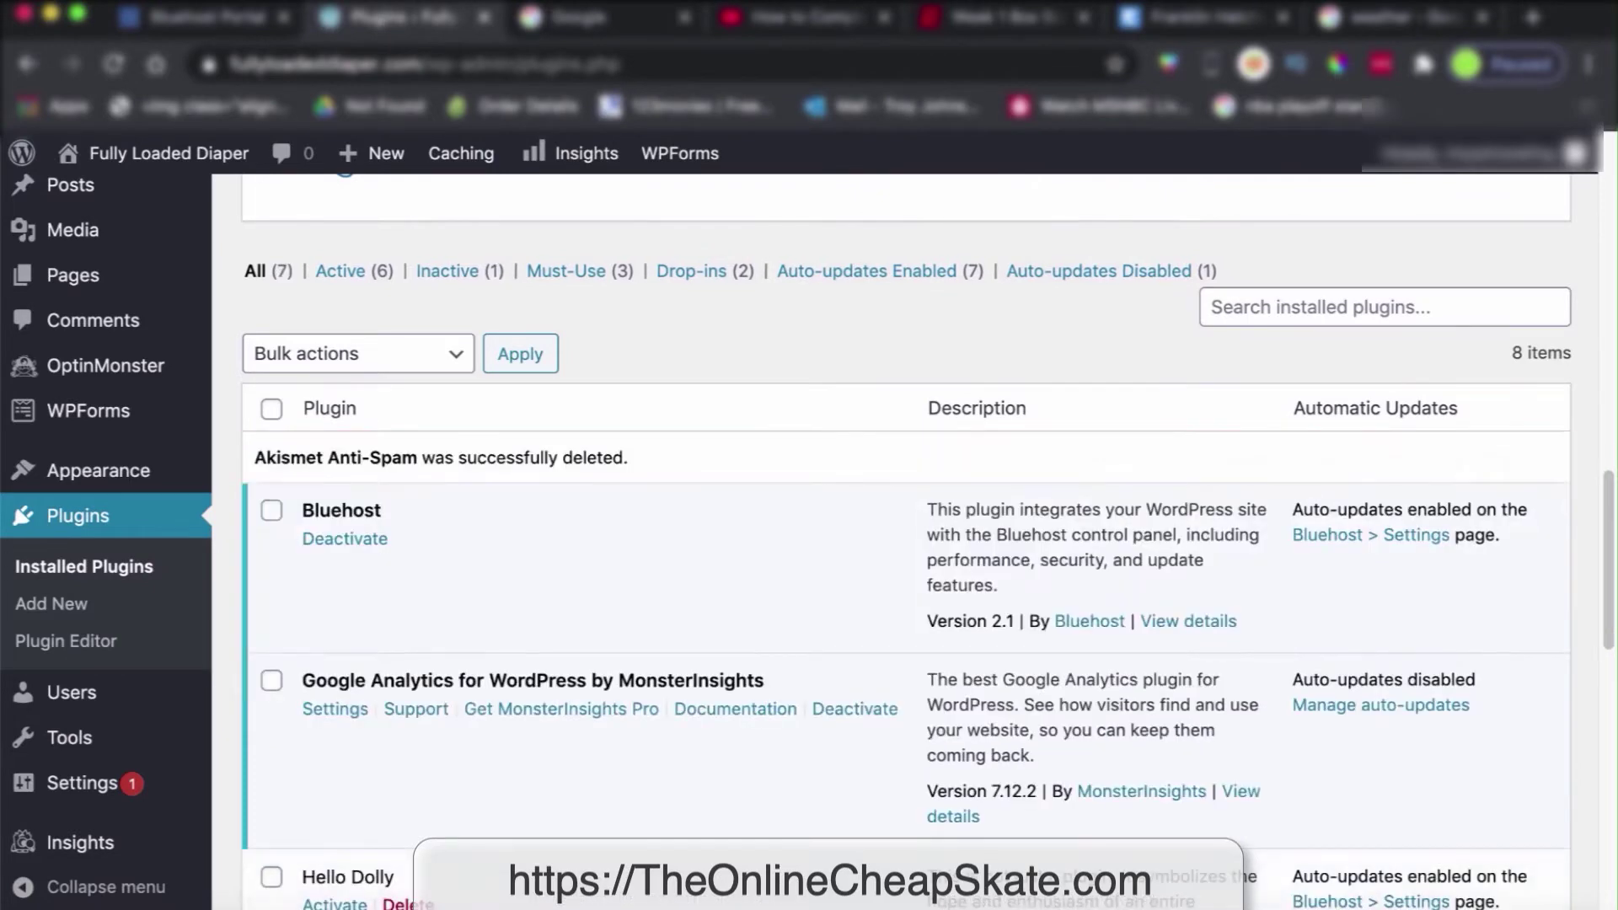
# Deactivate the Google Analytics for WordPress by MonsterInsights plugin, submitting "I no longer need the plugin" as the reason
pyautogui.scroll(-1, 906, 539)
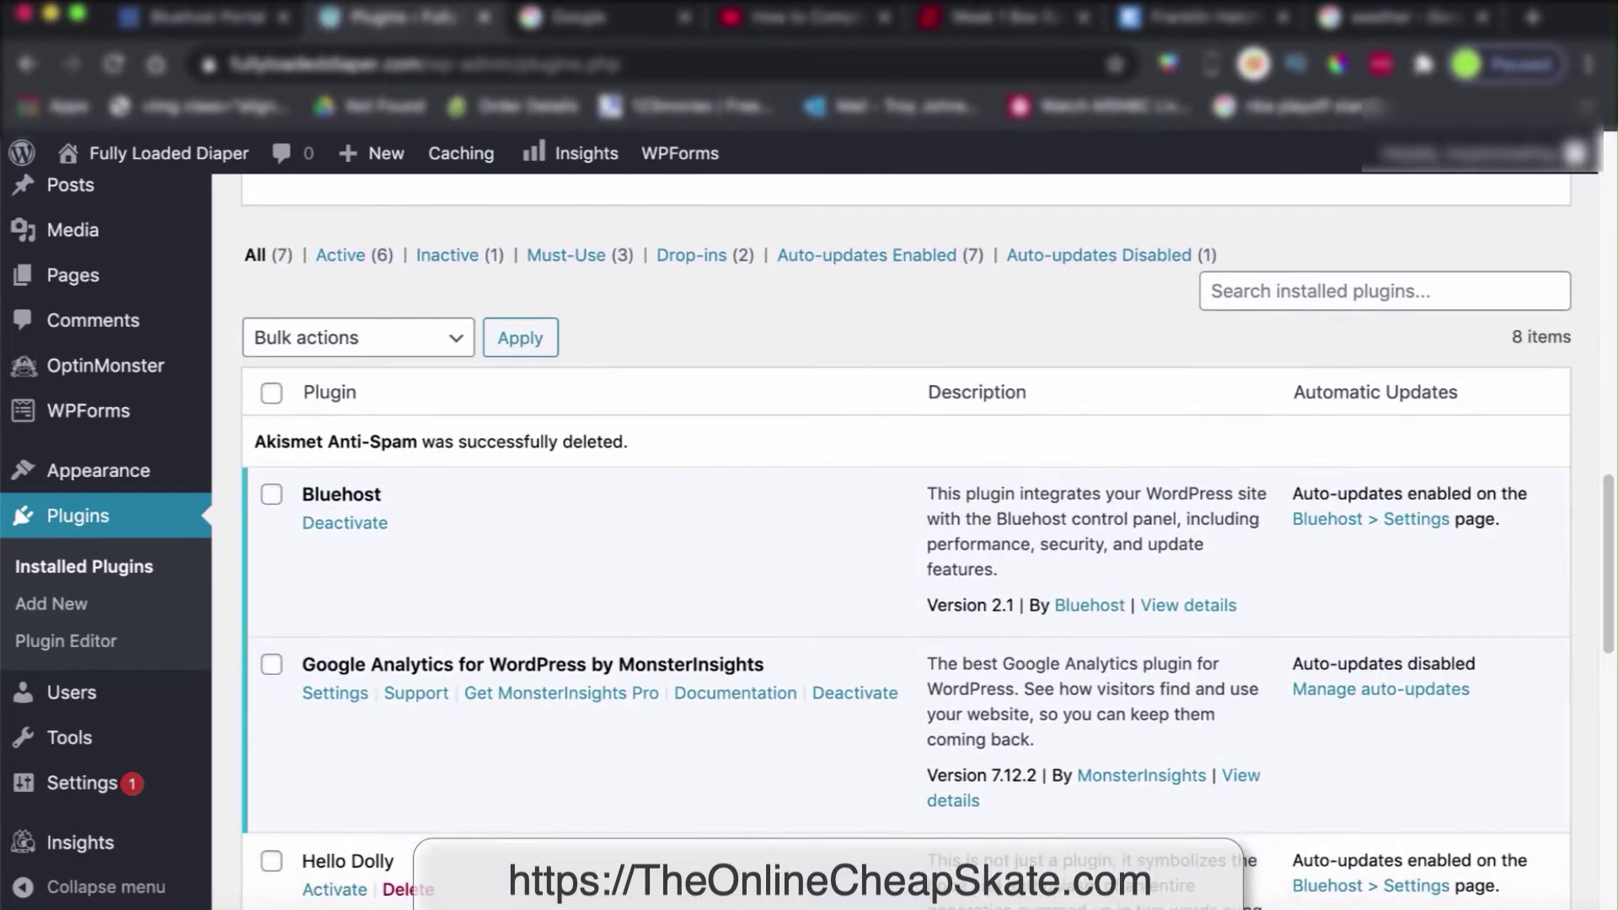
pyautogui.scroll(-1, 905, 540)
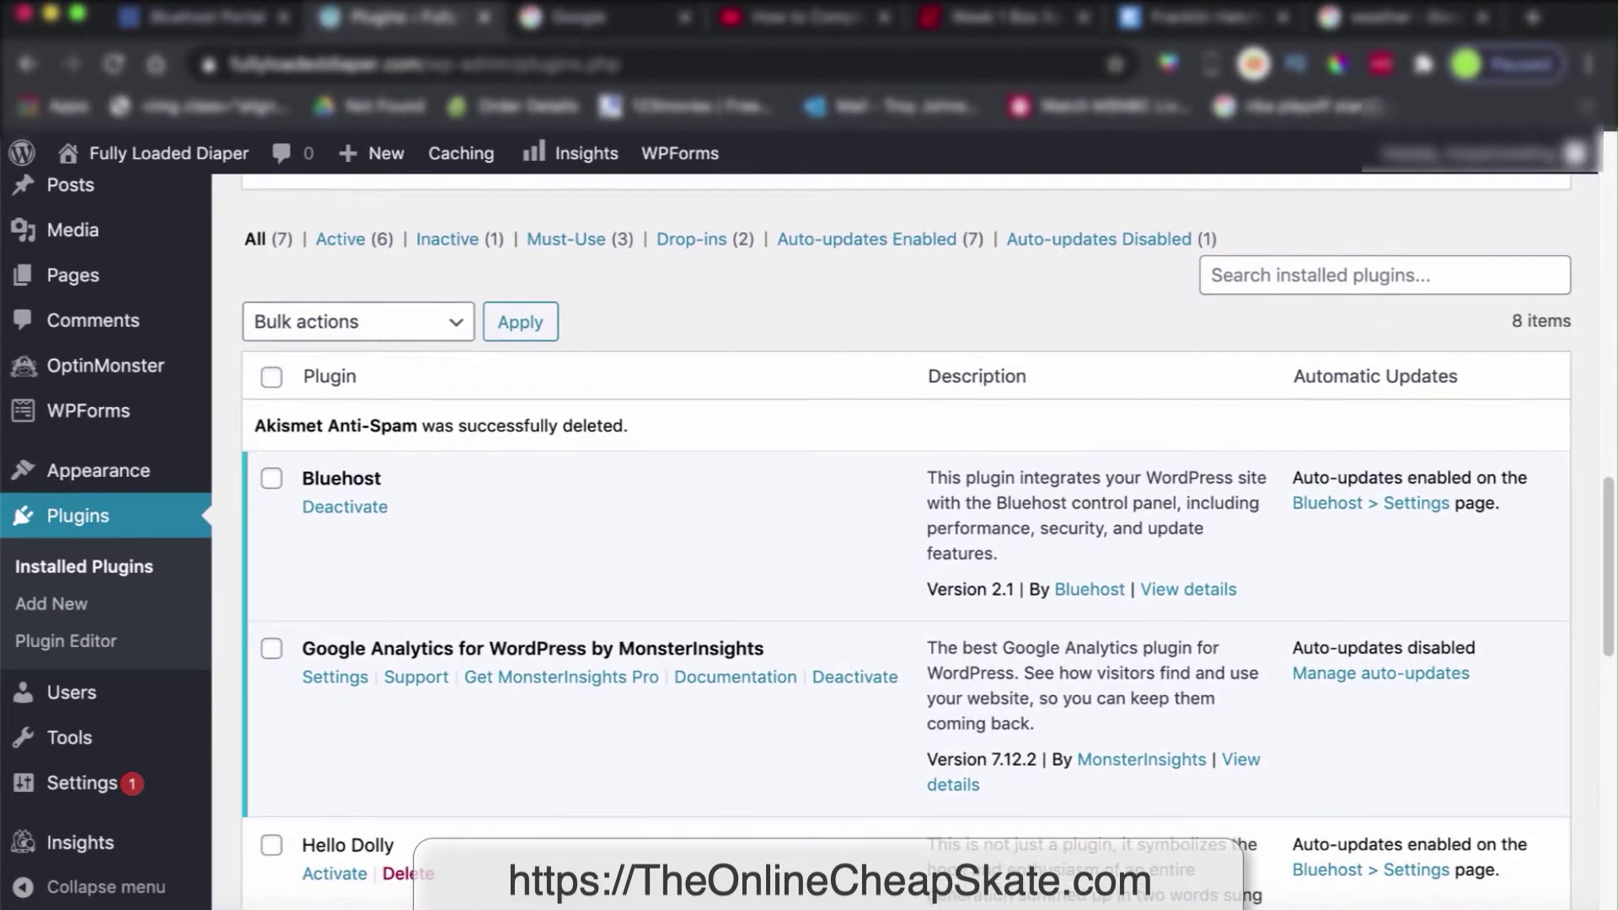
pyautogui.scroll(-1, 906, 539)
pyautogui.scroll(-2, 906, 539)
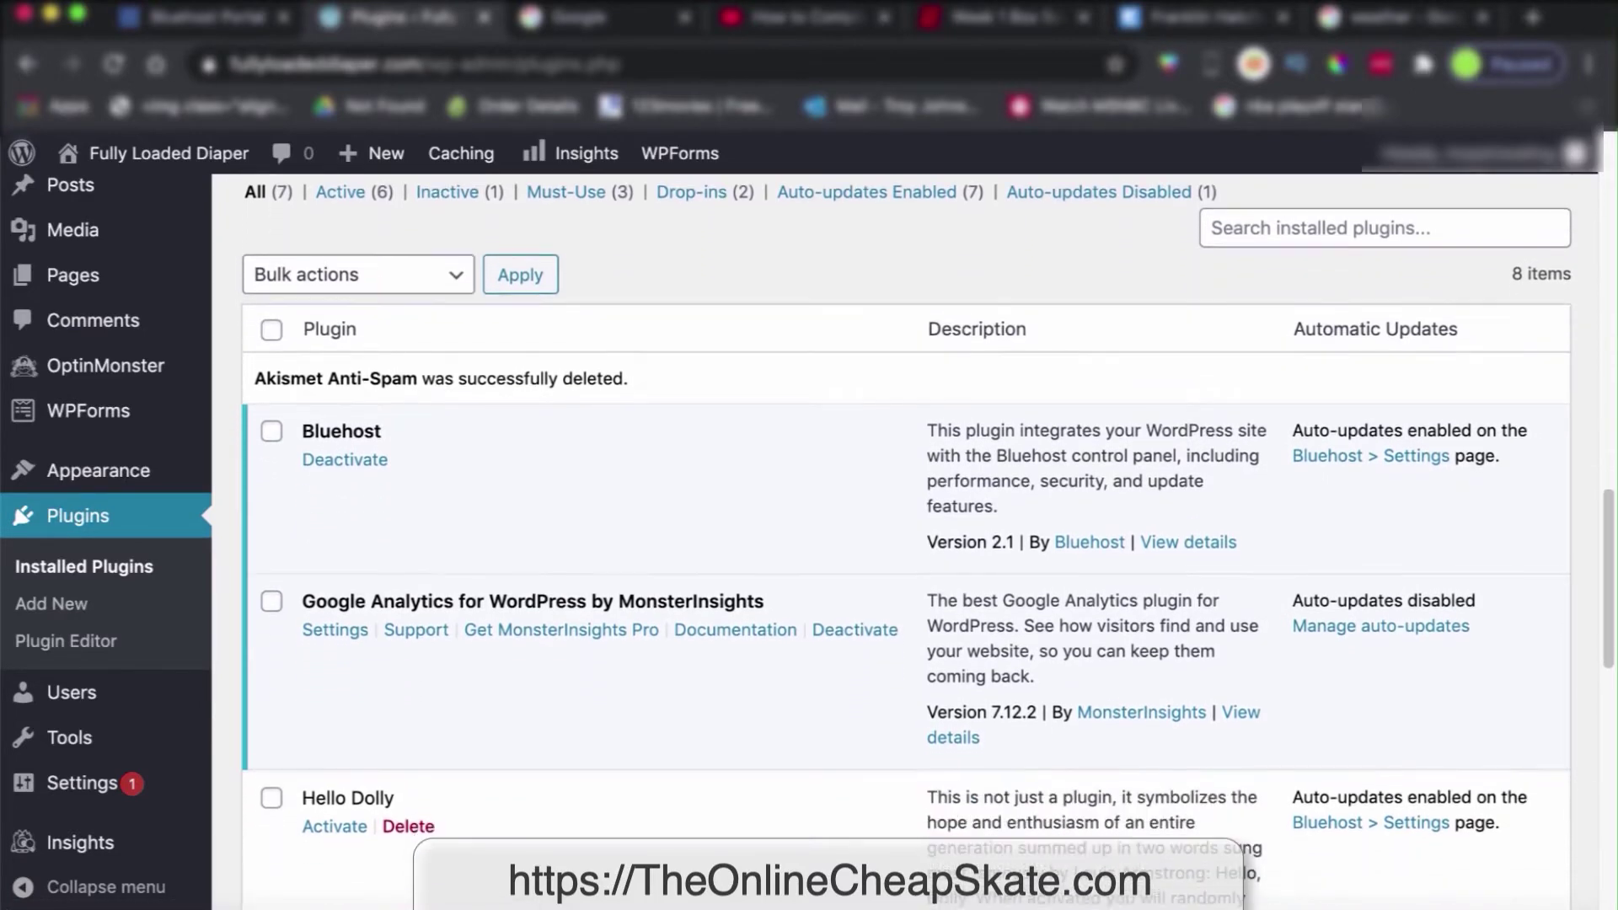
pyautogui.scroll(-3, 905, 540)
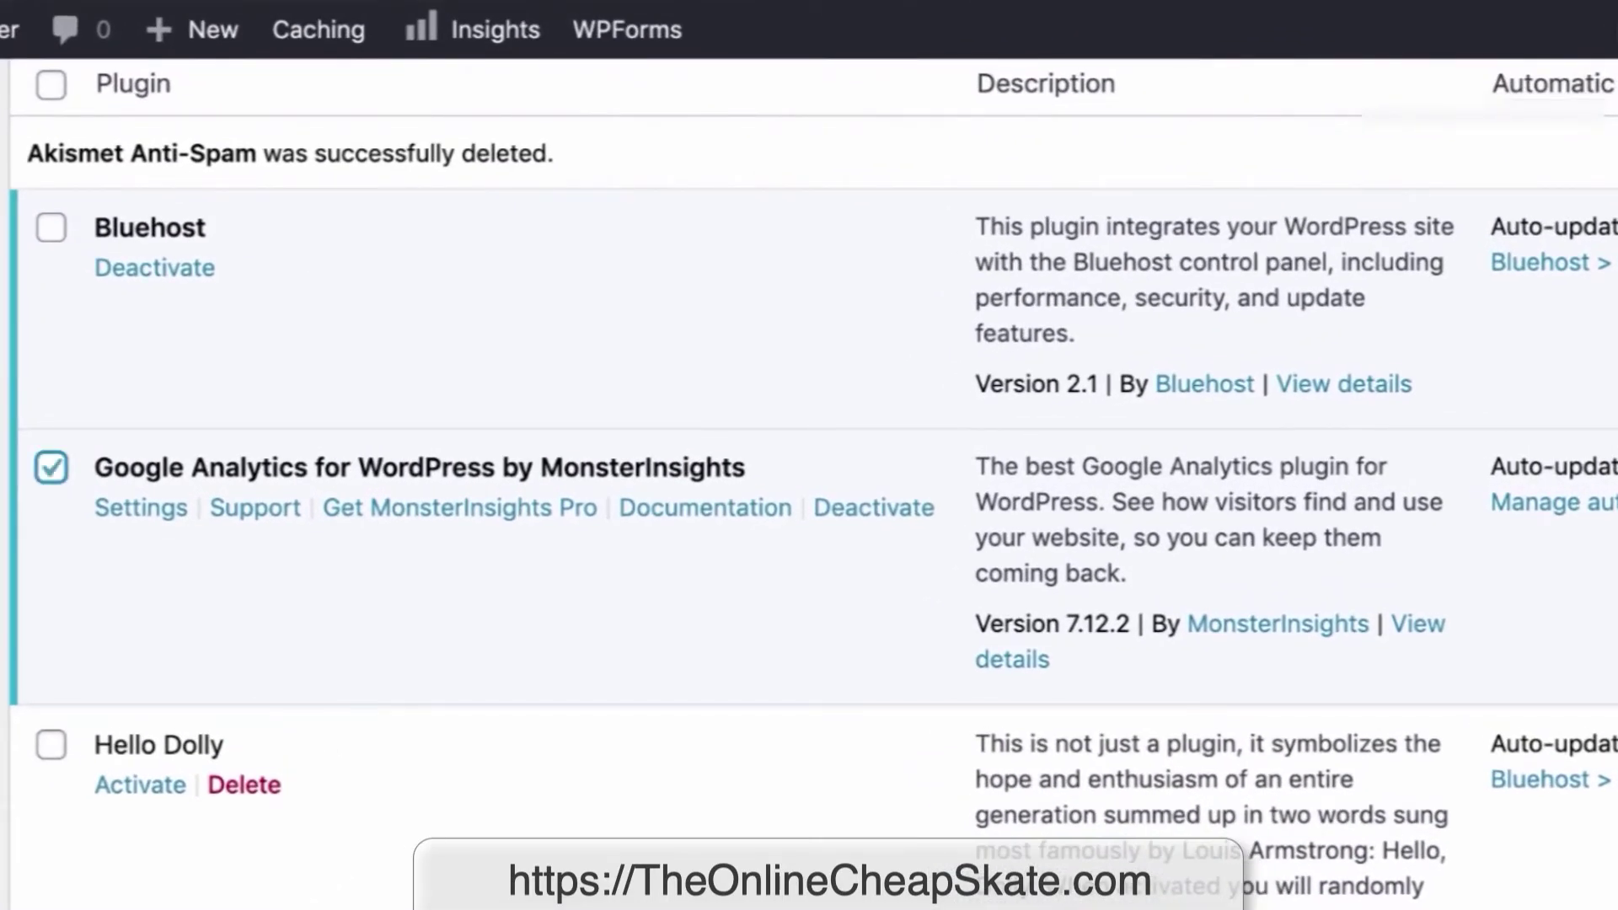
pyautogui.scroll(1, 813, 485)
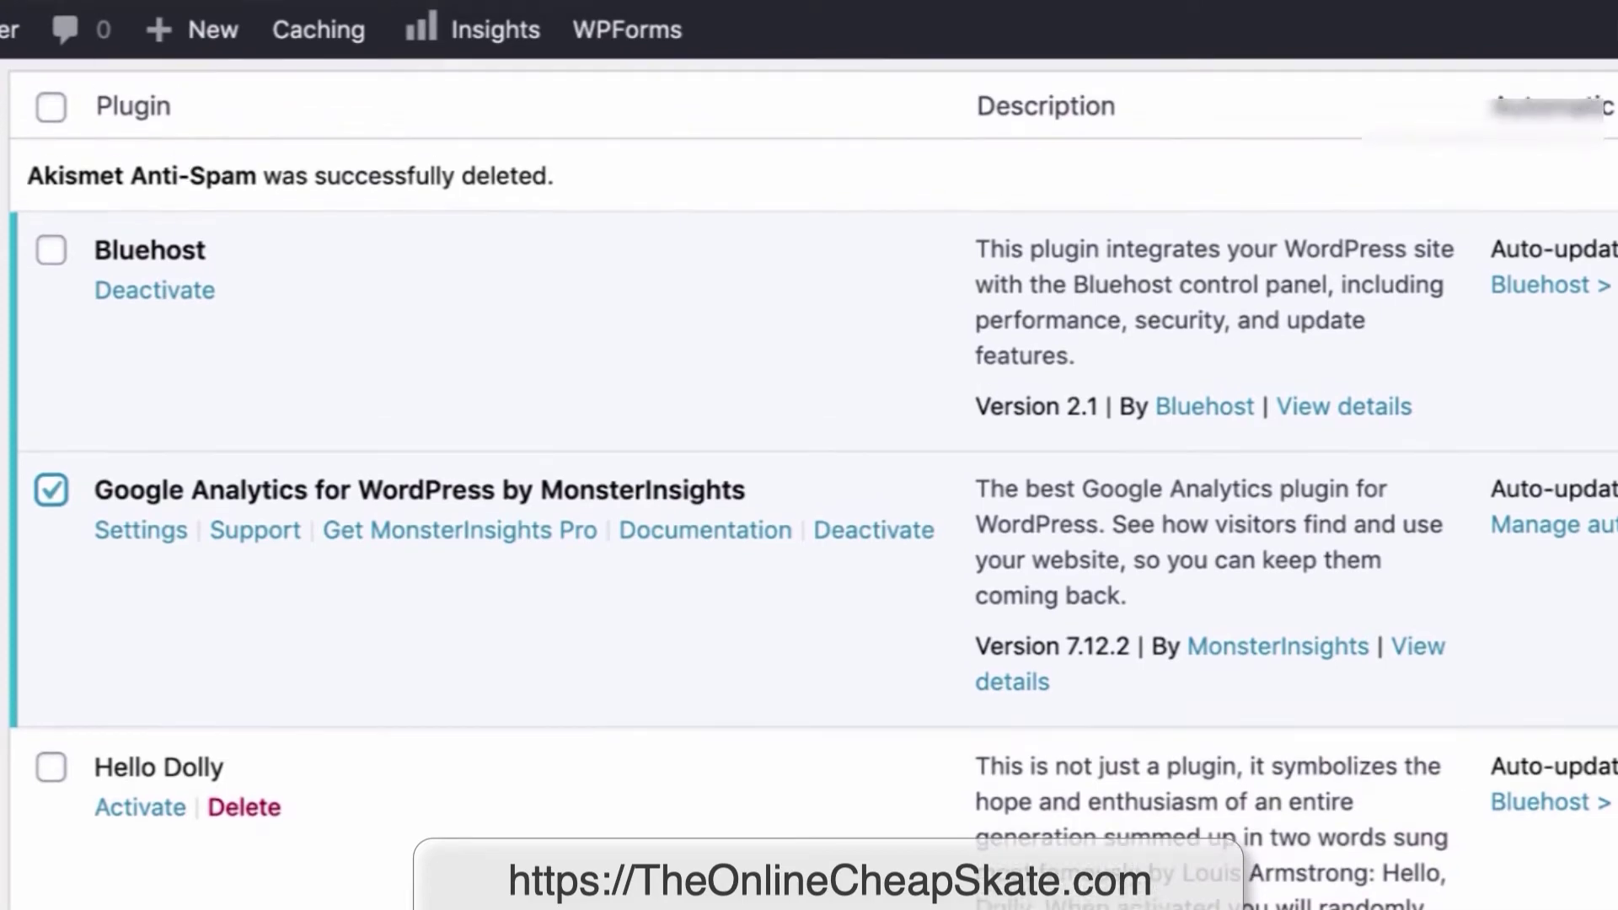
pyautogui.click(874, 530)
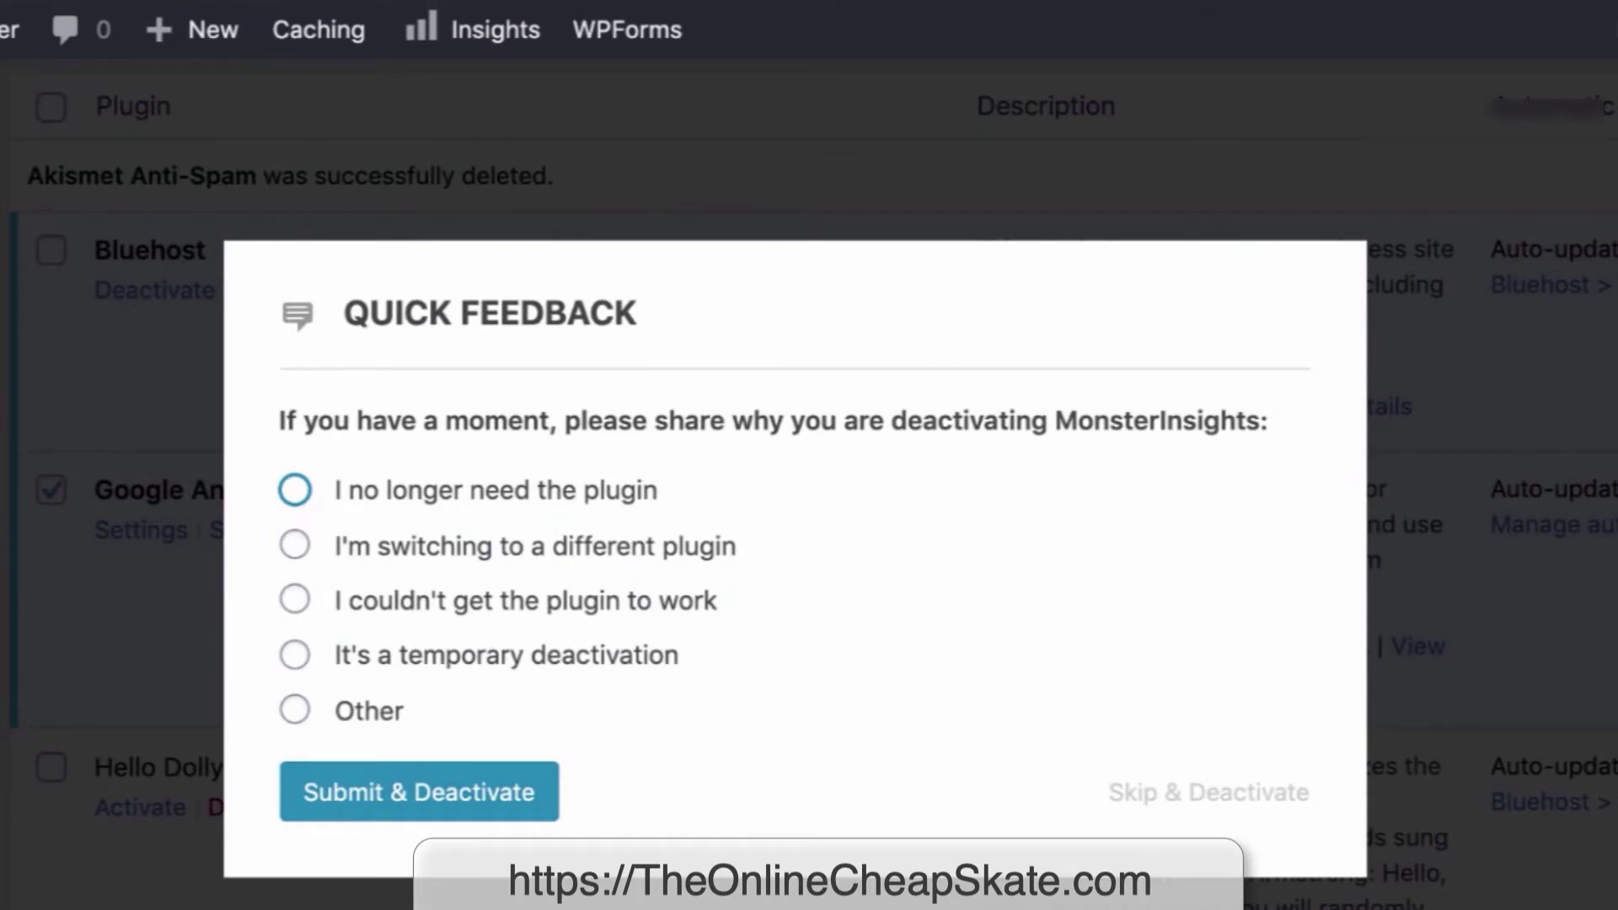
pyautogui.click(295, 489)
pyautogui.click(420, 792)
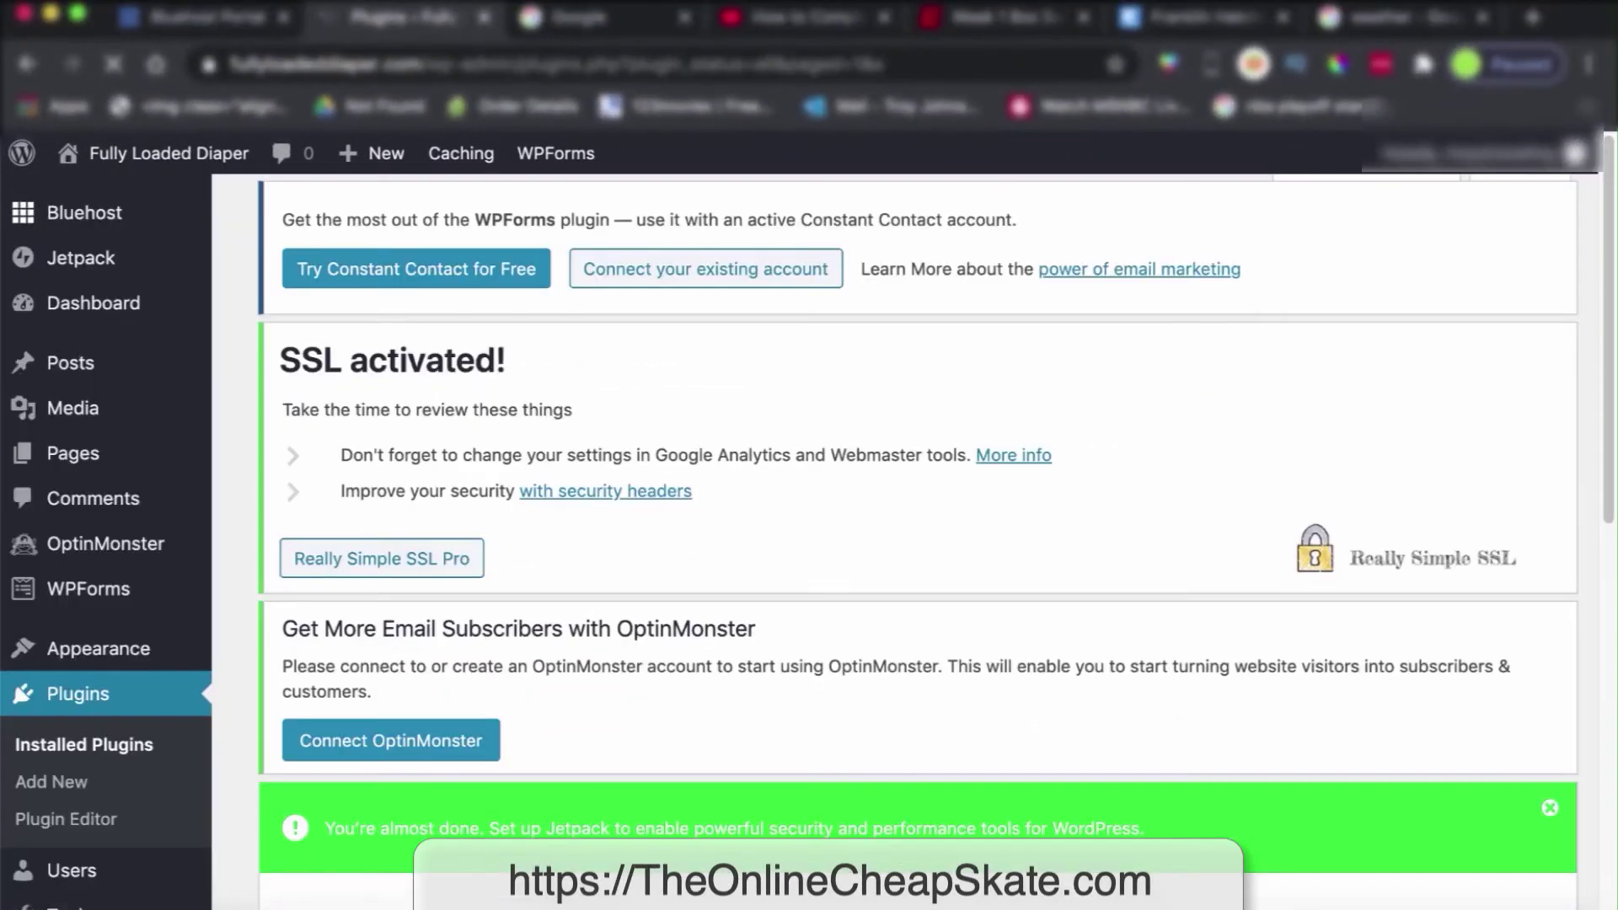
# Delete the deactivated Google Analytics for WordPress by MonsterInsights plugin and its data
pyautogui.scroll(-10, 910, 540)
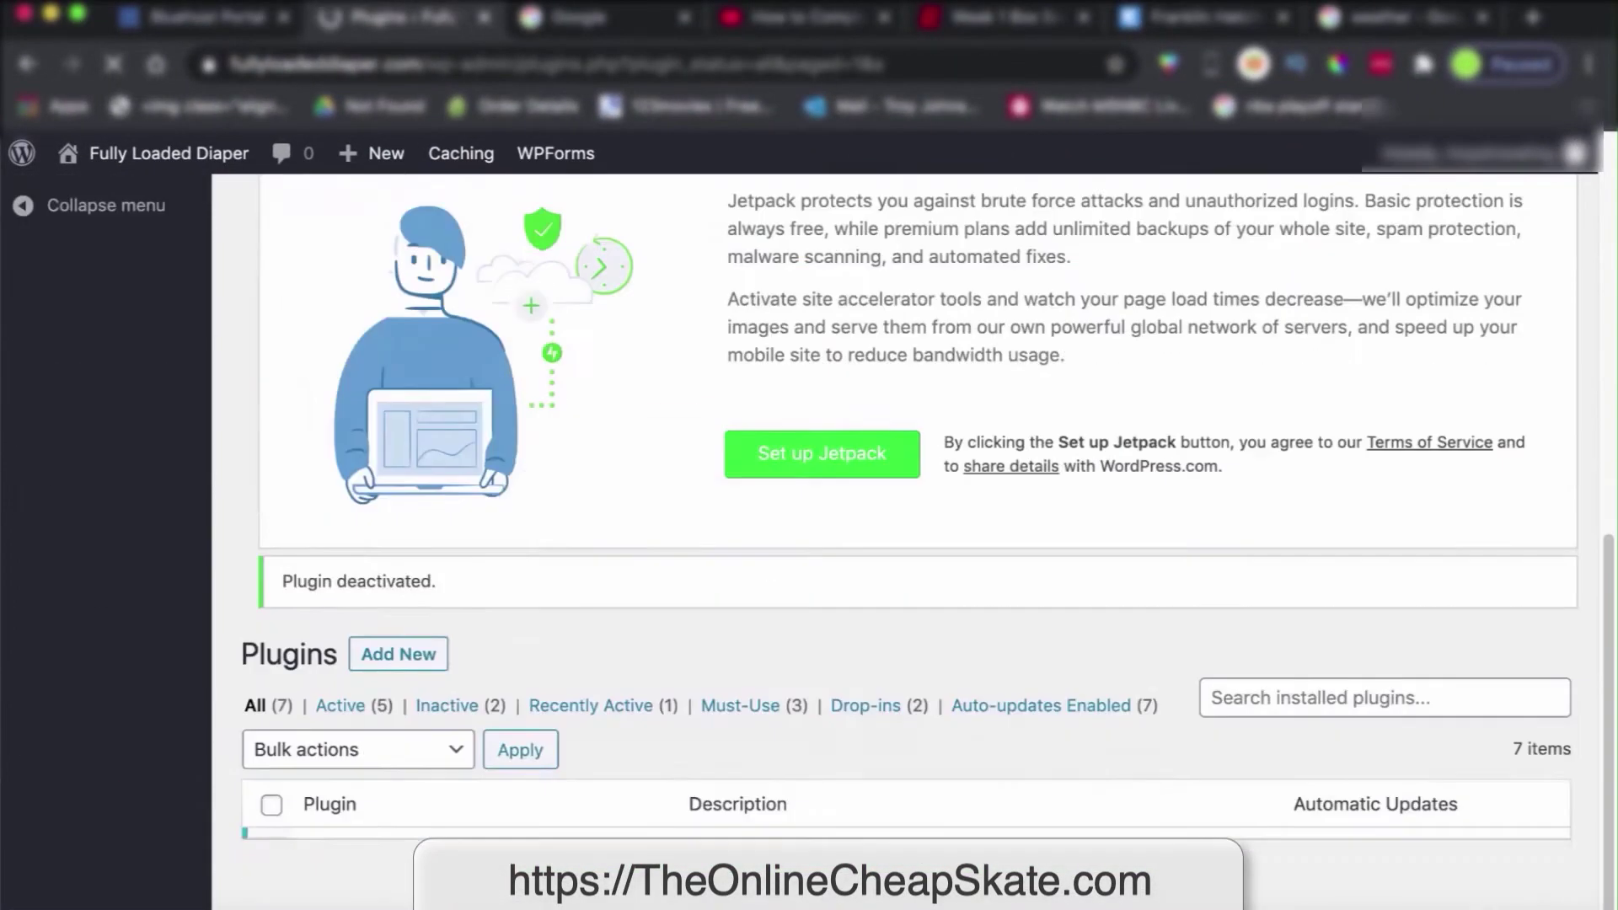
pyautogui.scroll(-6, 906, 540)
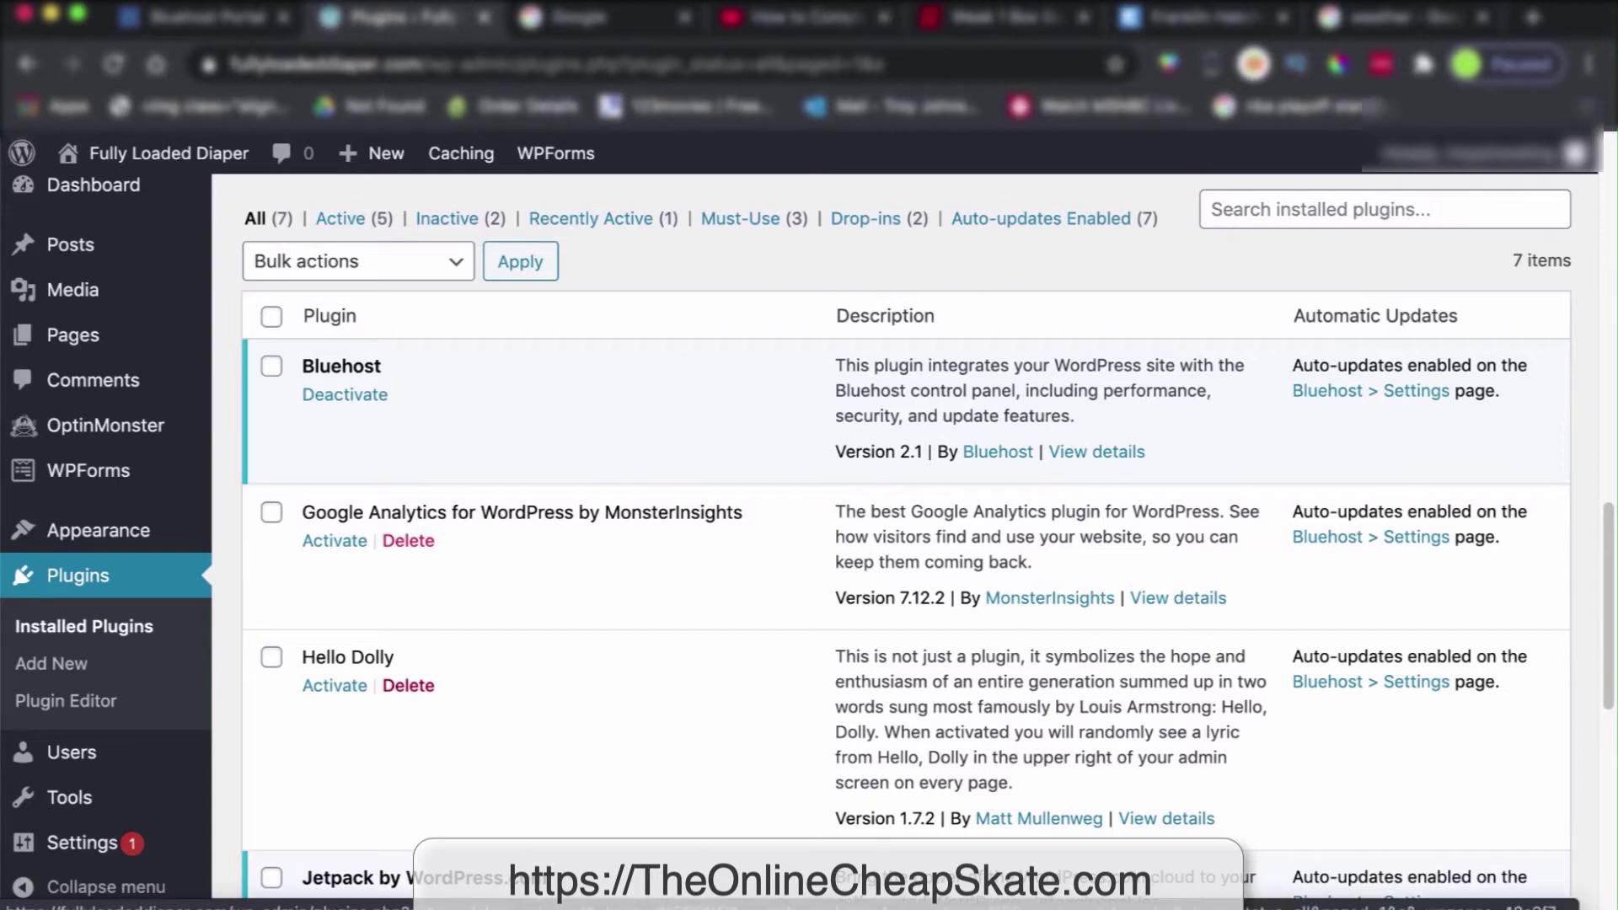
pyautogui.click(408, 540)
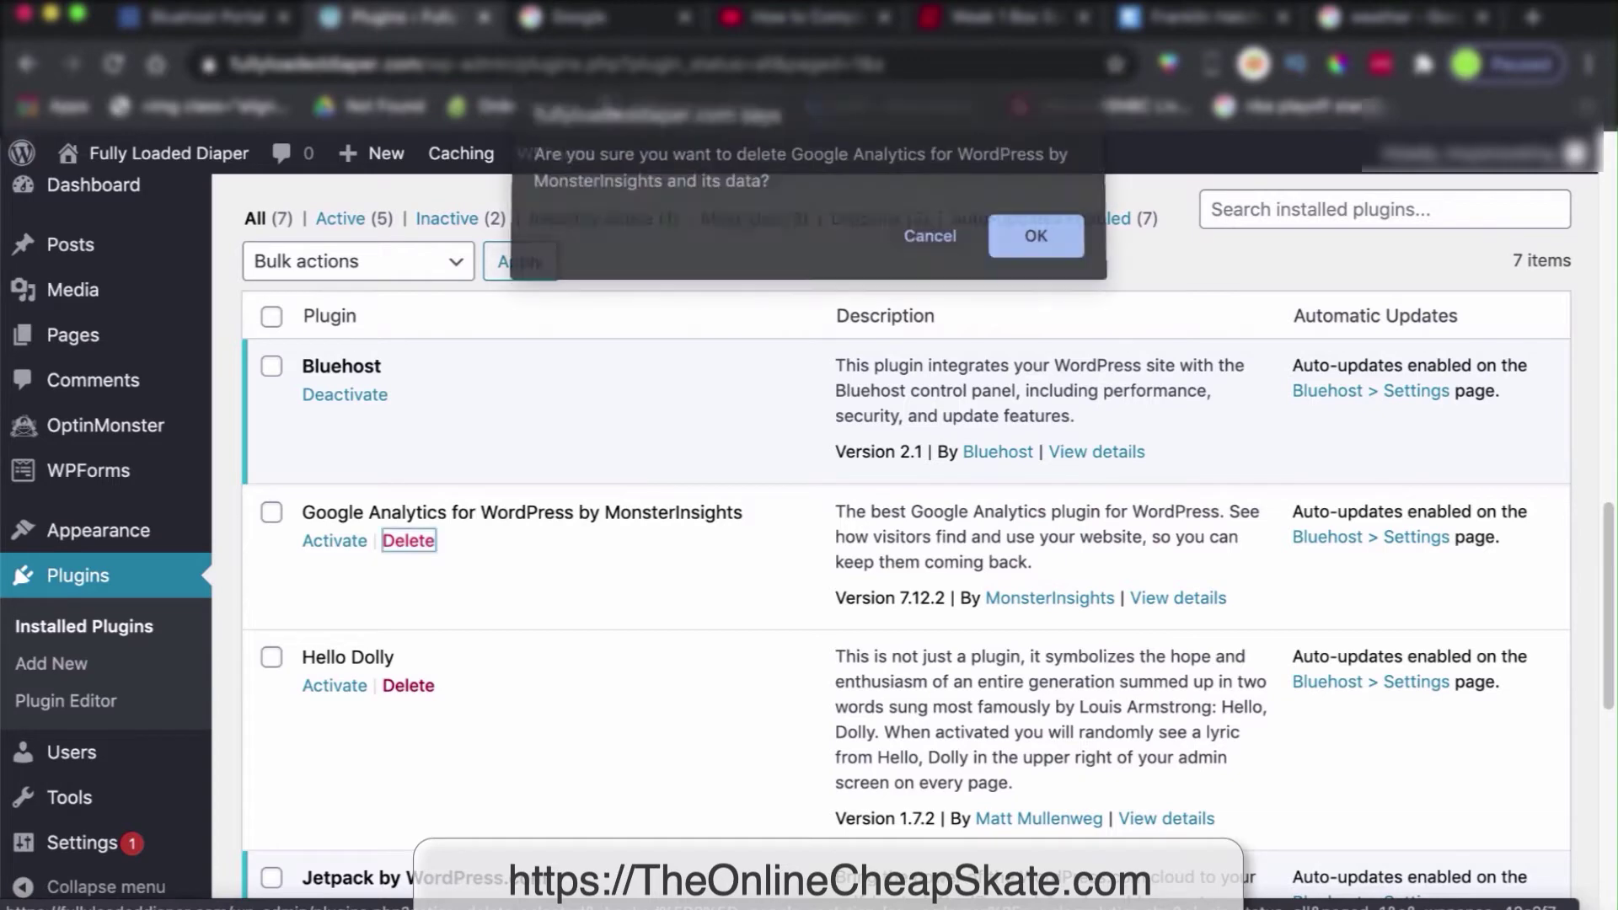
pyautogui.press('Return')
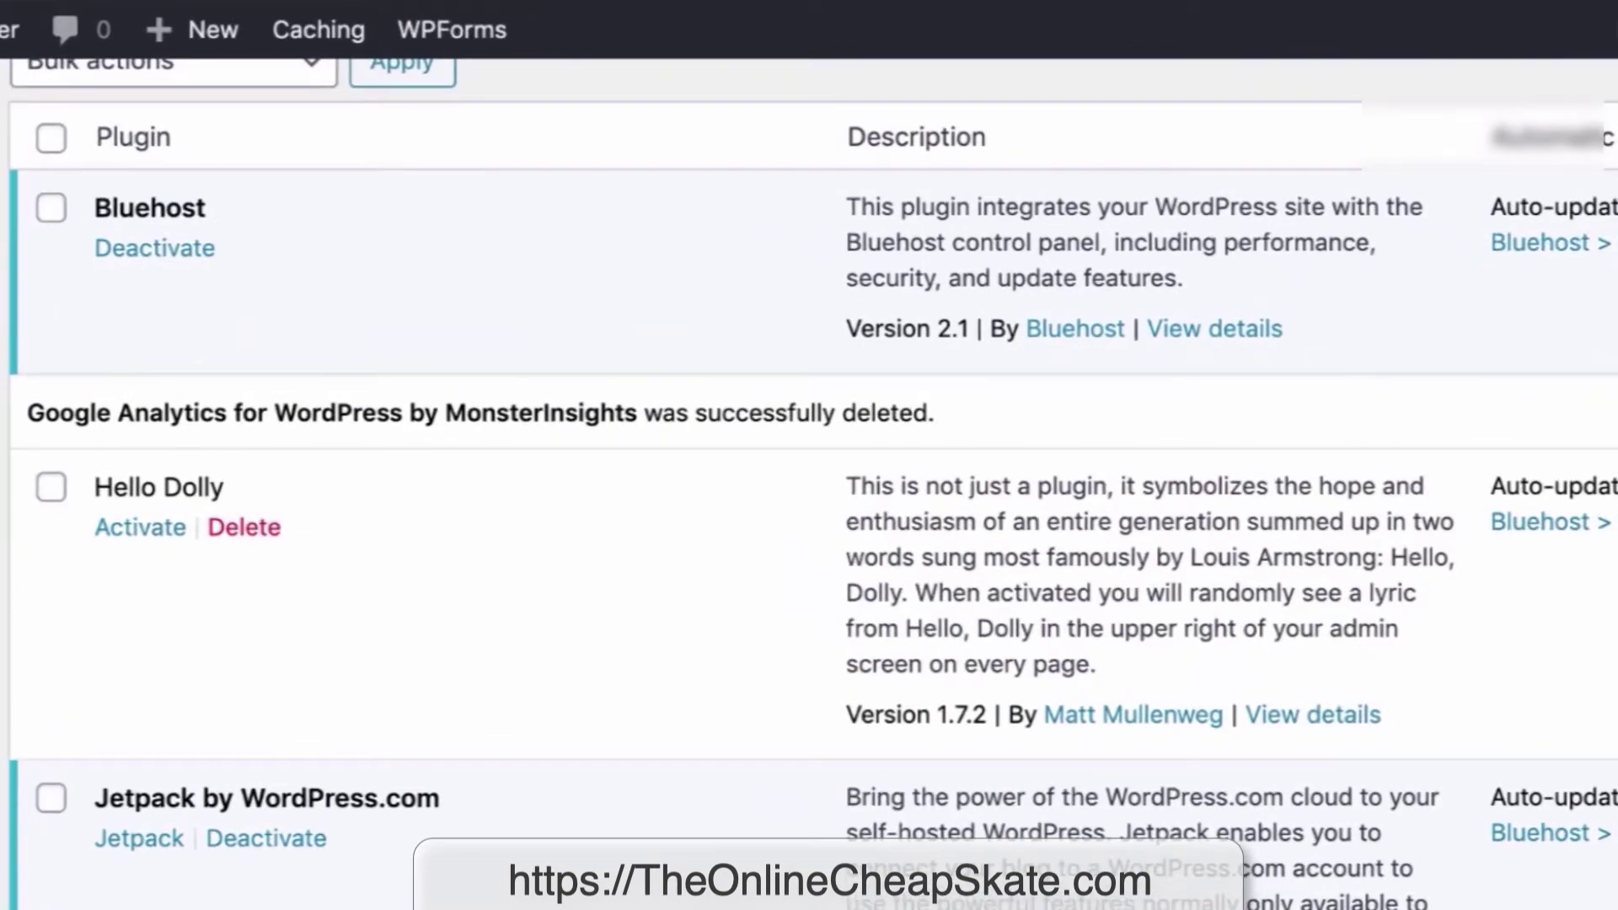
# Delete the inactive Hello Dolly plugin from the installed plugins list
pyautogui.click(245, 527)
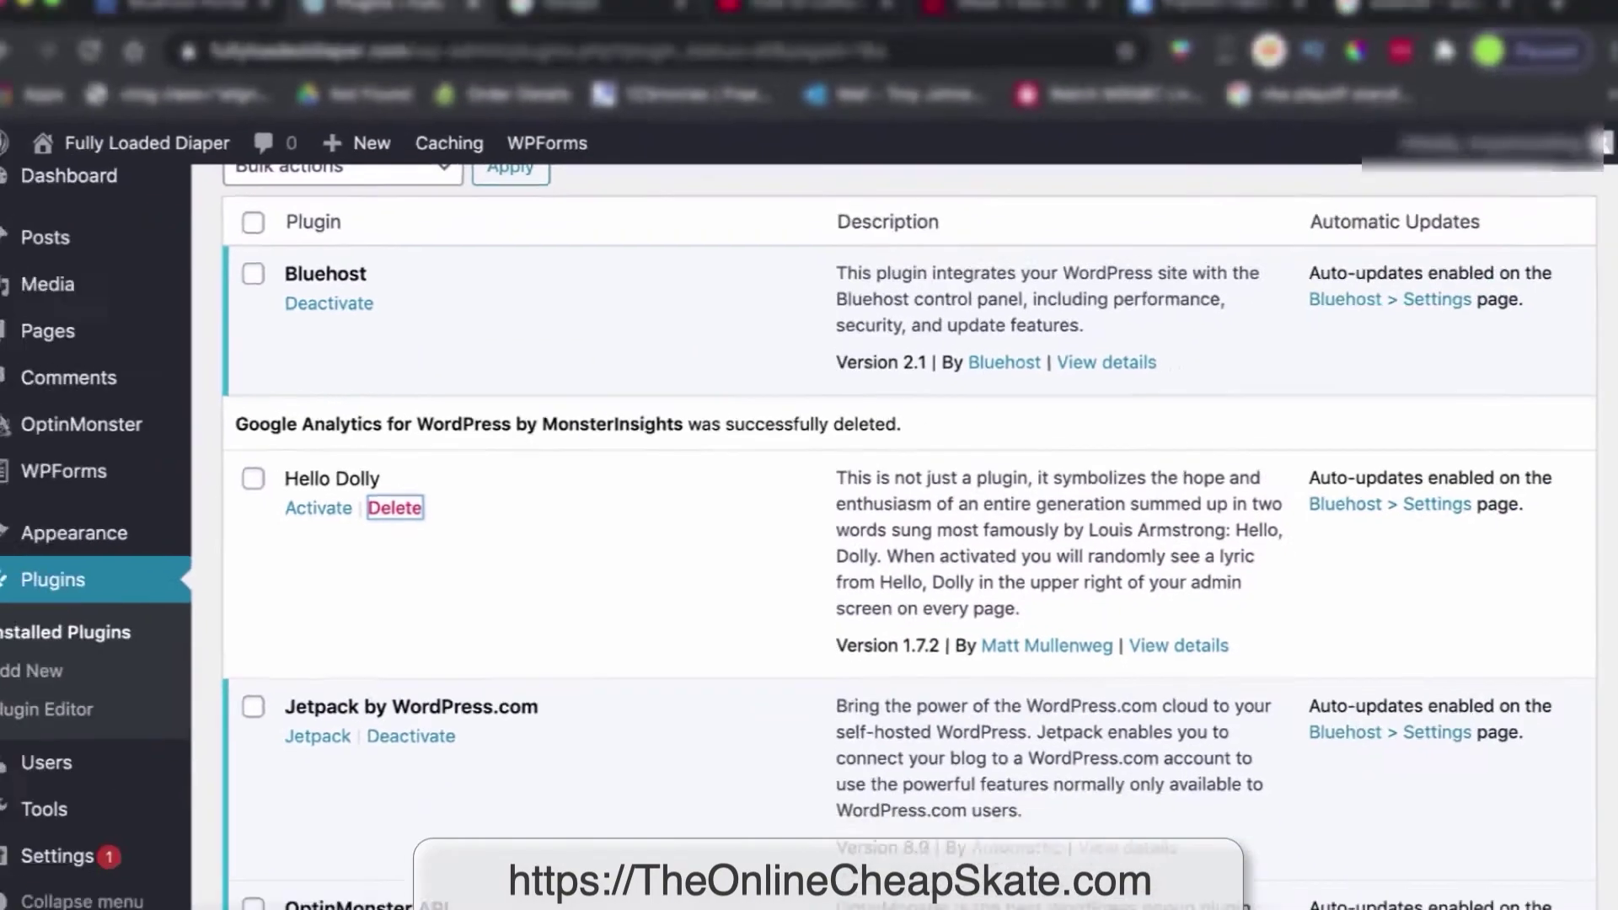
pyautogui.press('Return')
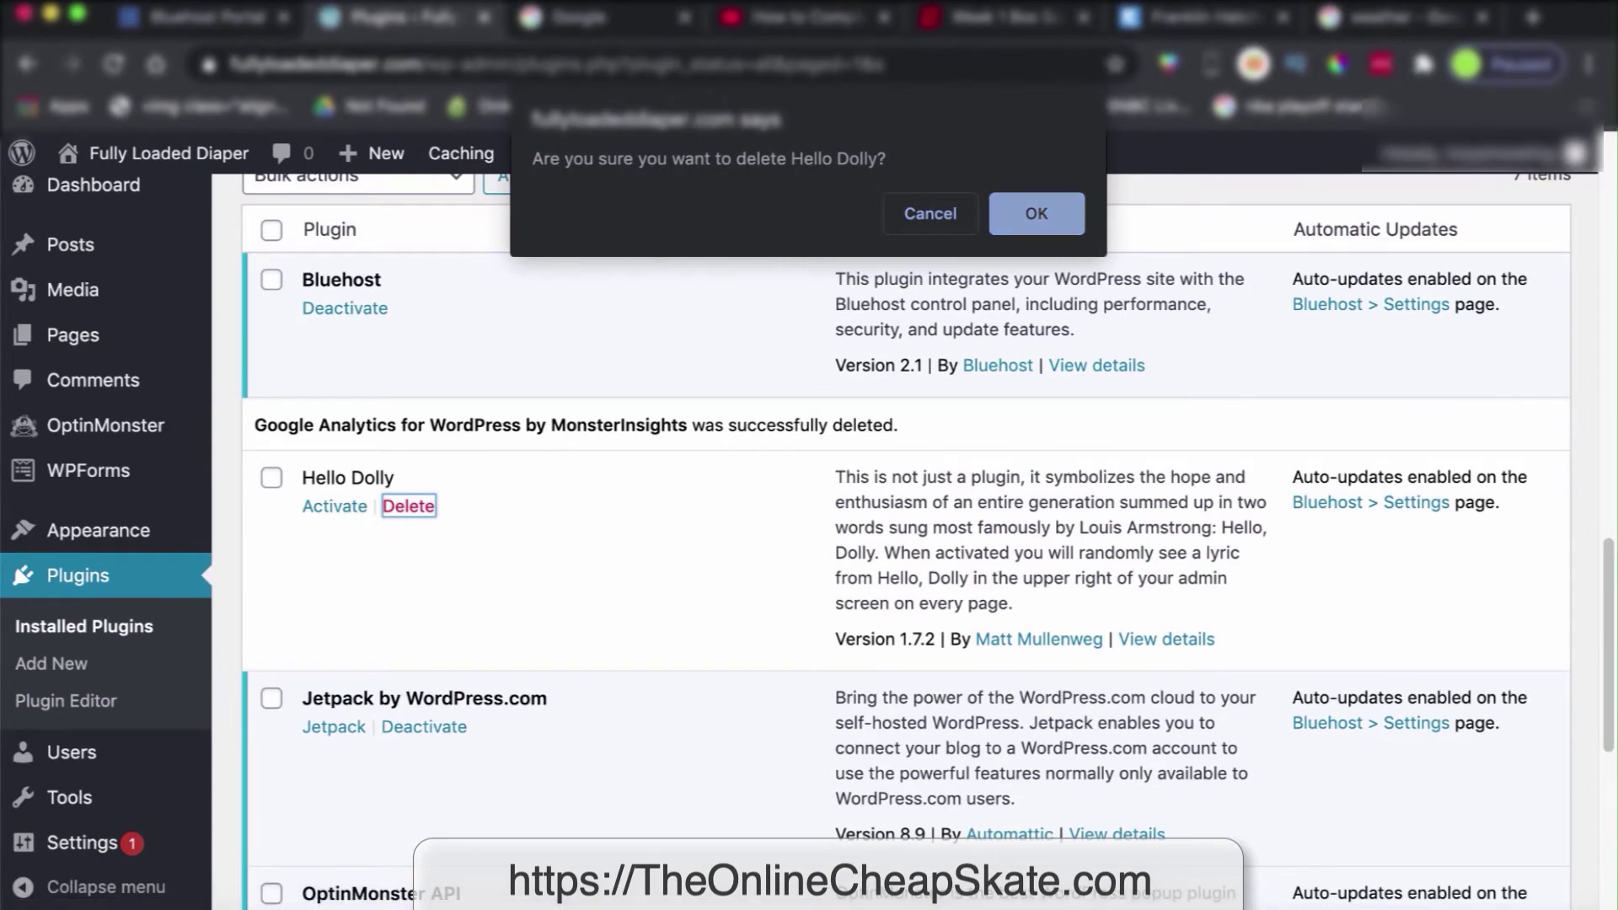
pyautogui.scroll(-2, 906, 539)
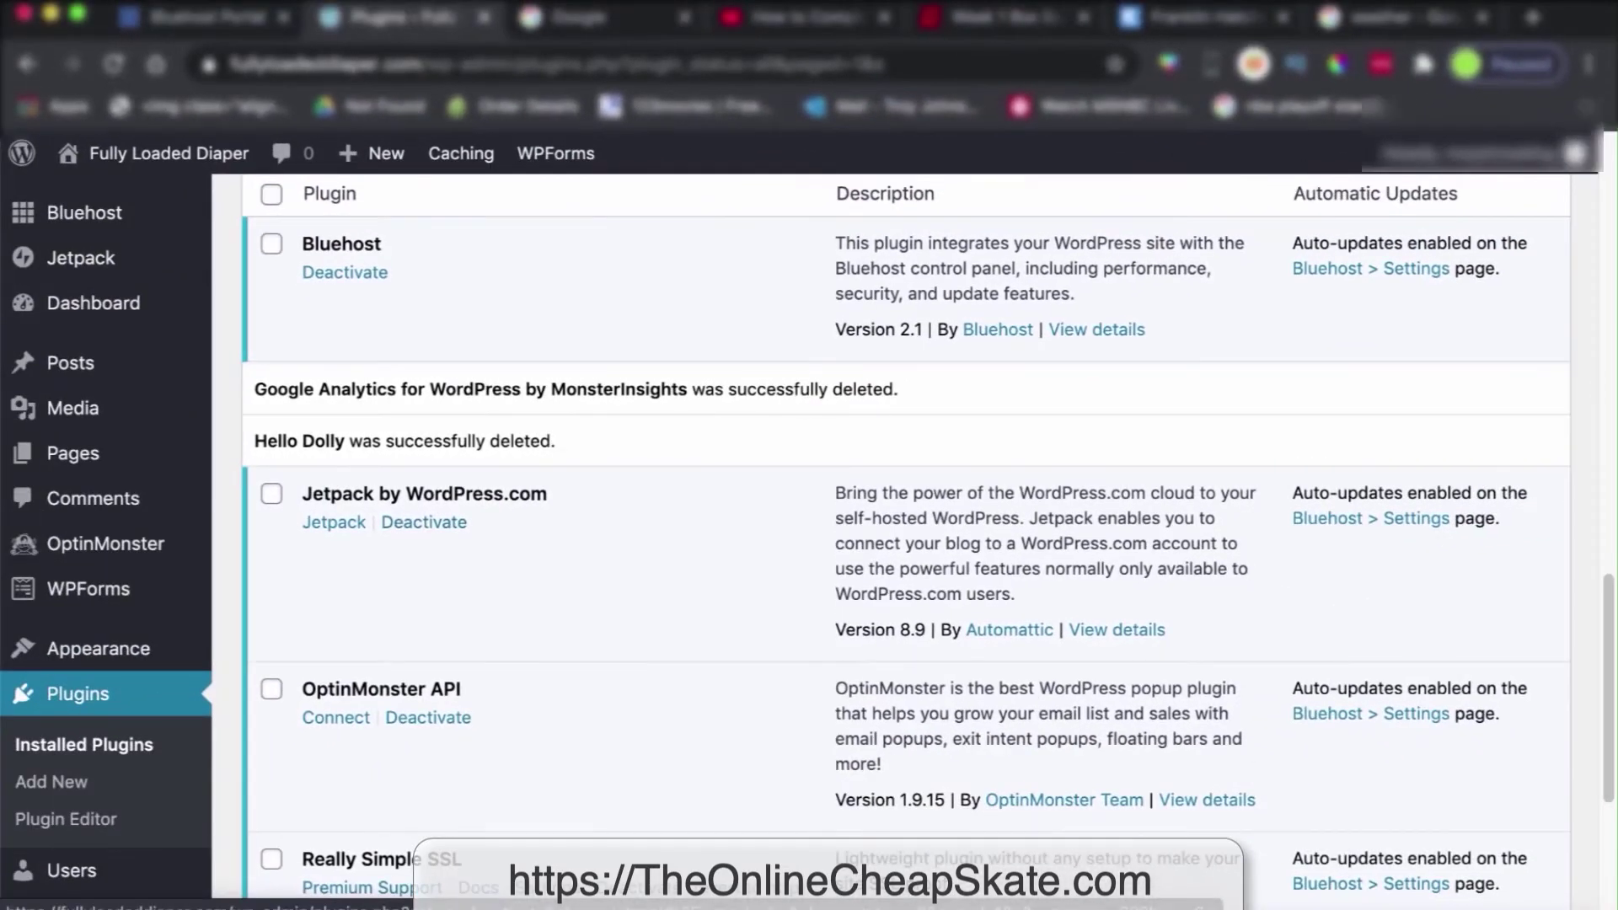
# Deactivate the Jetpack by WordPress.com plugin and delete it together with its data
pyautogui.click(424, 523)
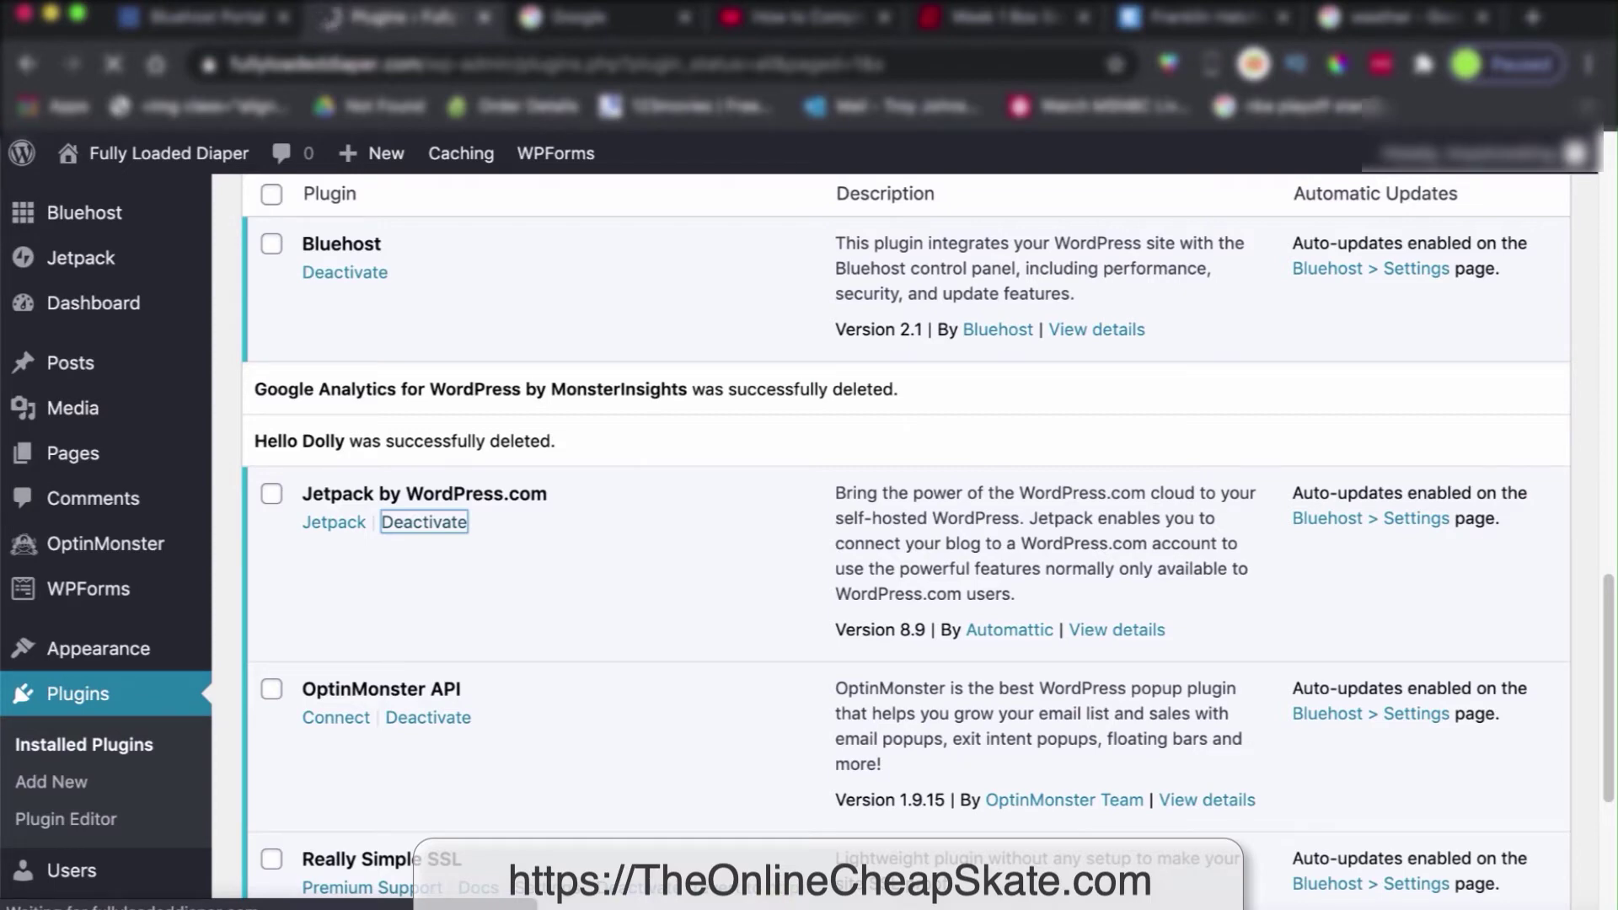
pyautogui.scroll(-3, 910, 539)
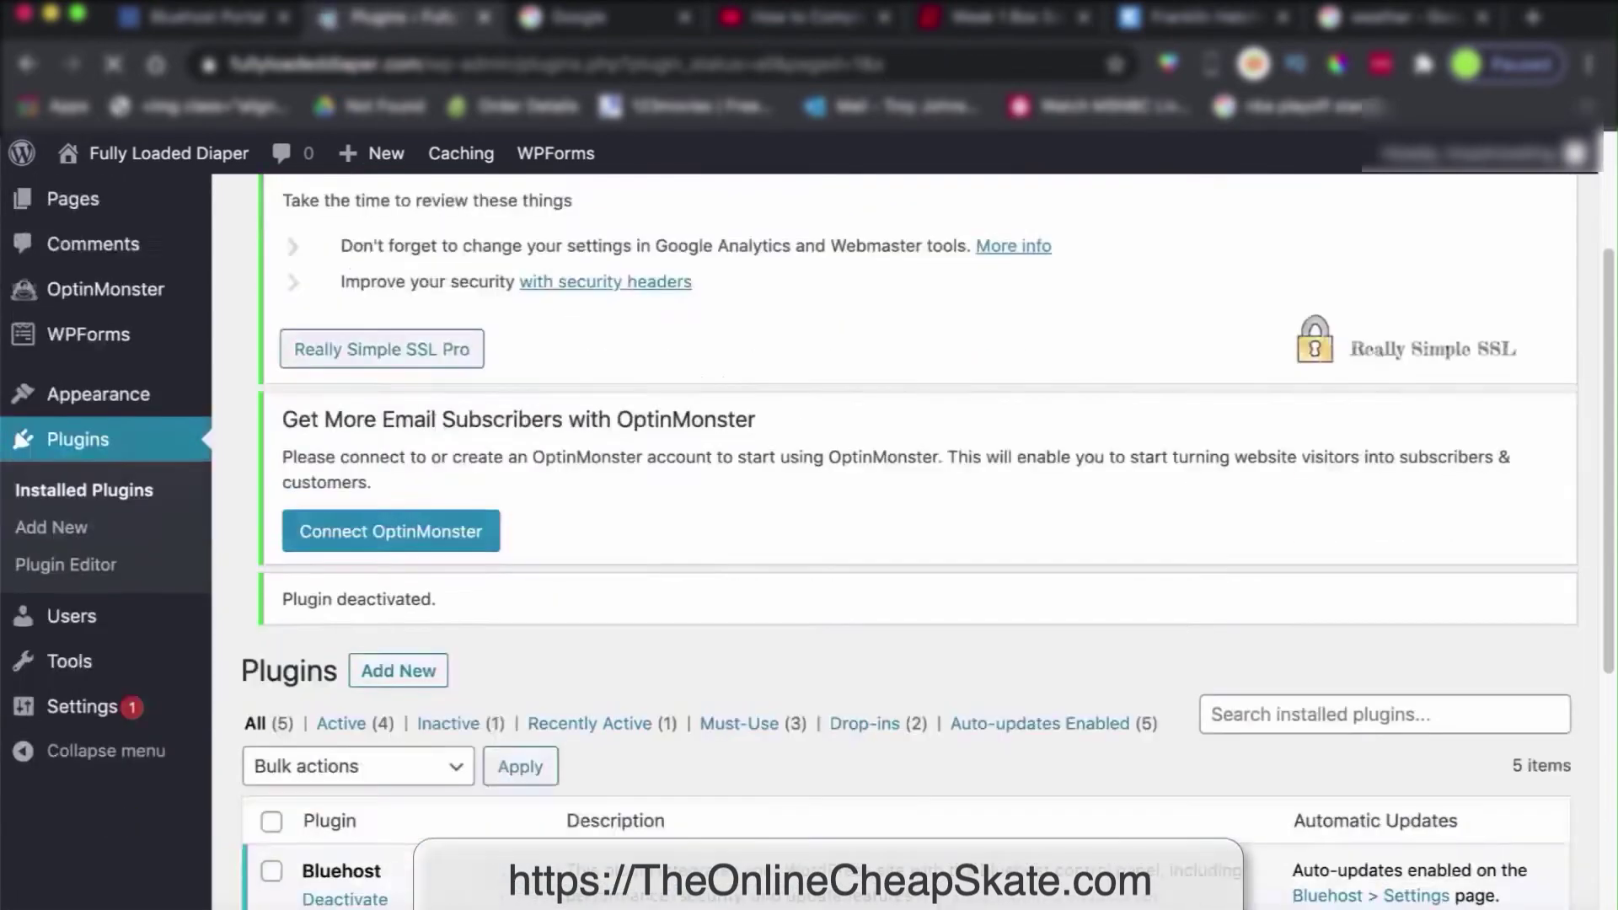
pyautogui.scroll(-5, 906, 539)
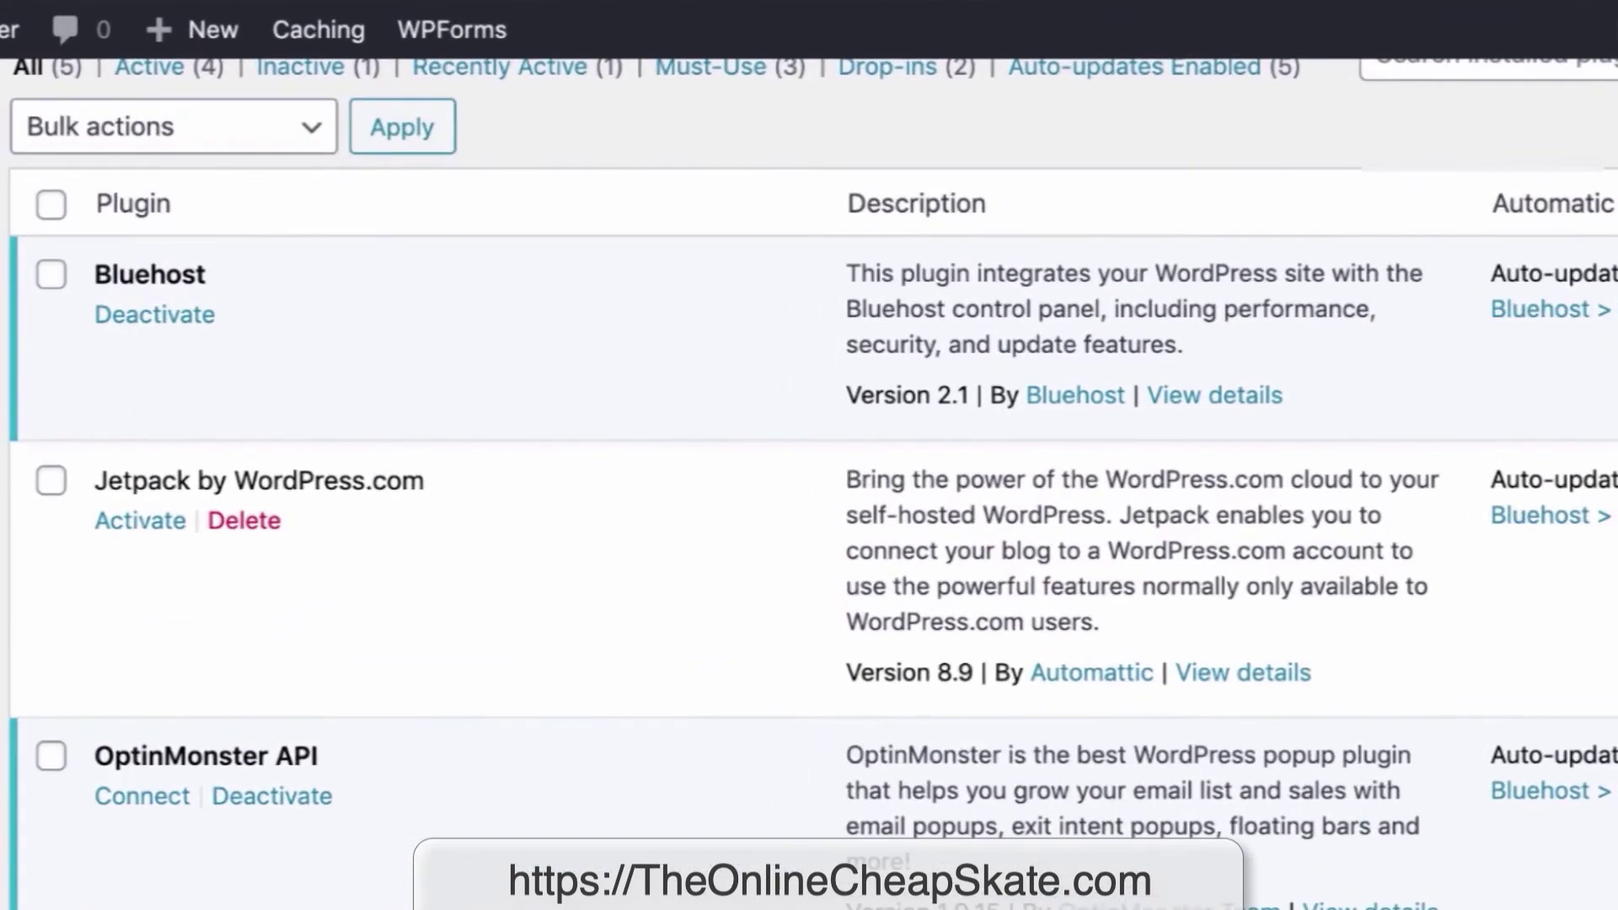
pyautogui.click(244, 520)
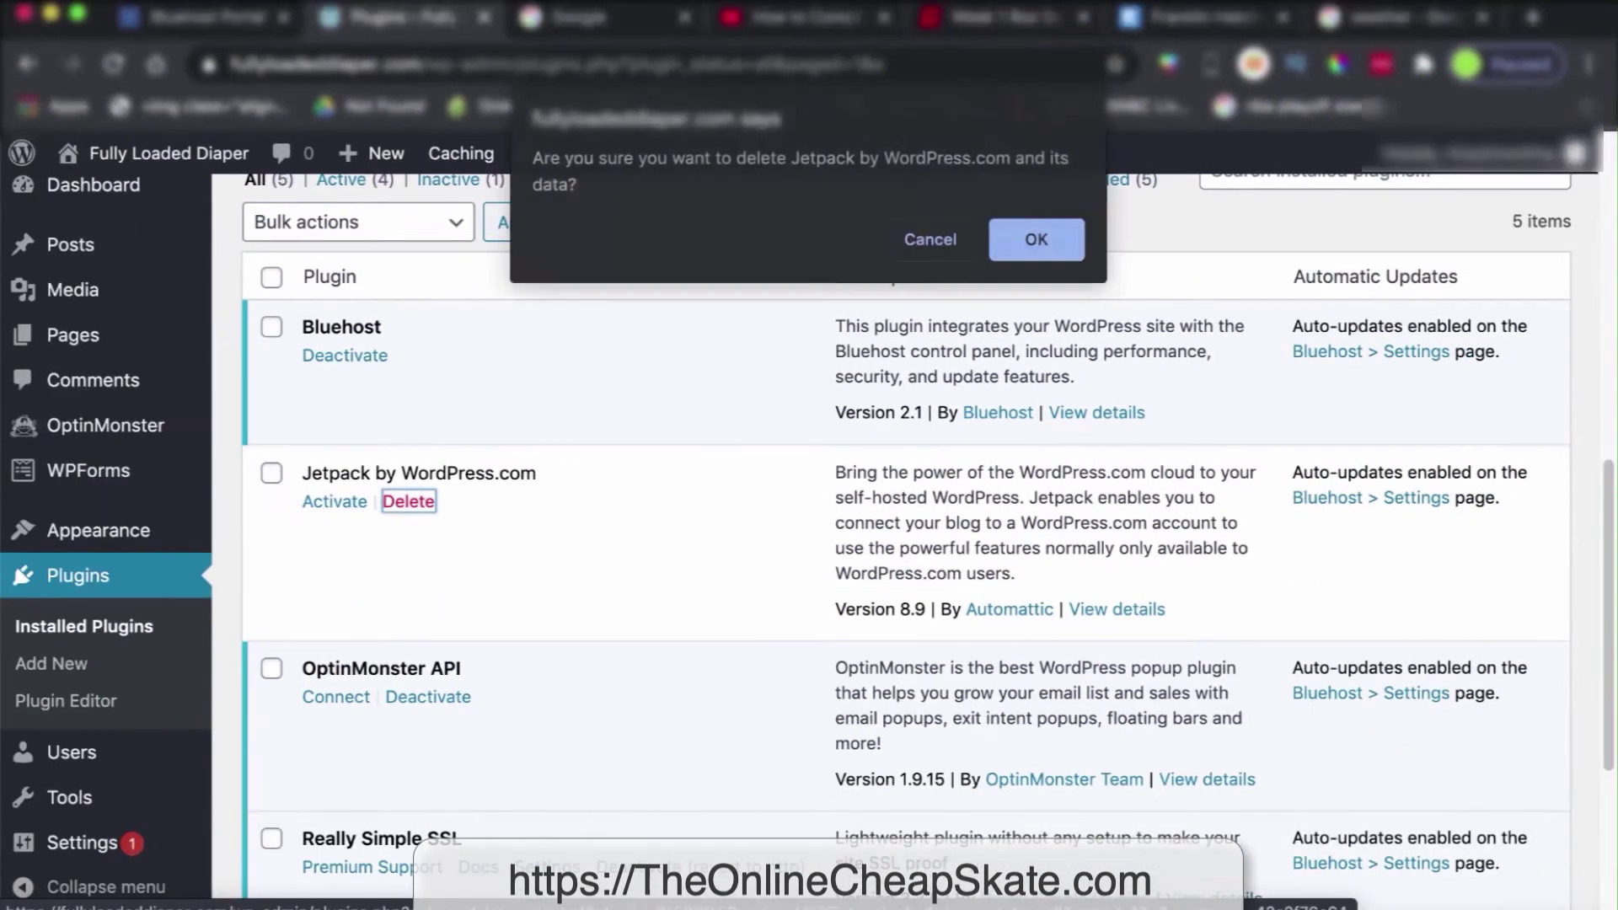
pyautogui.press('Return')
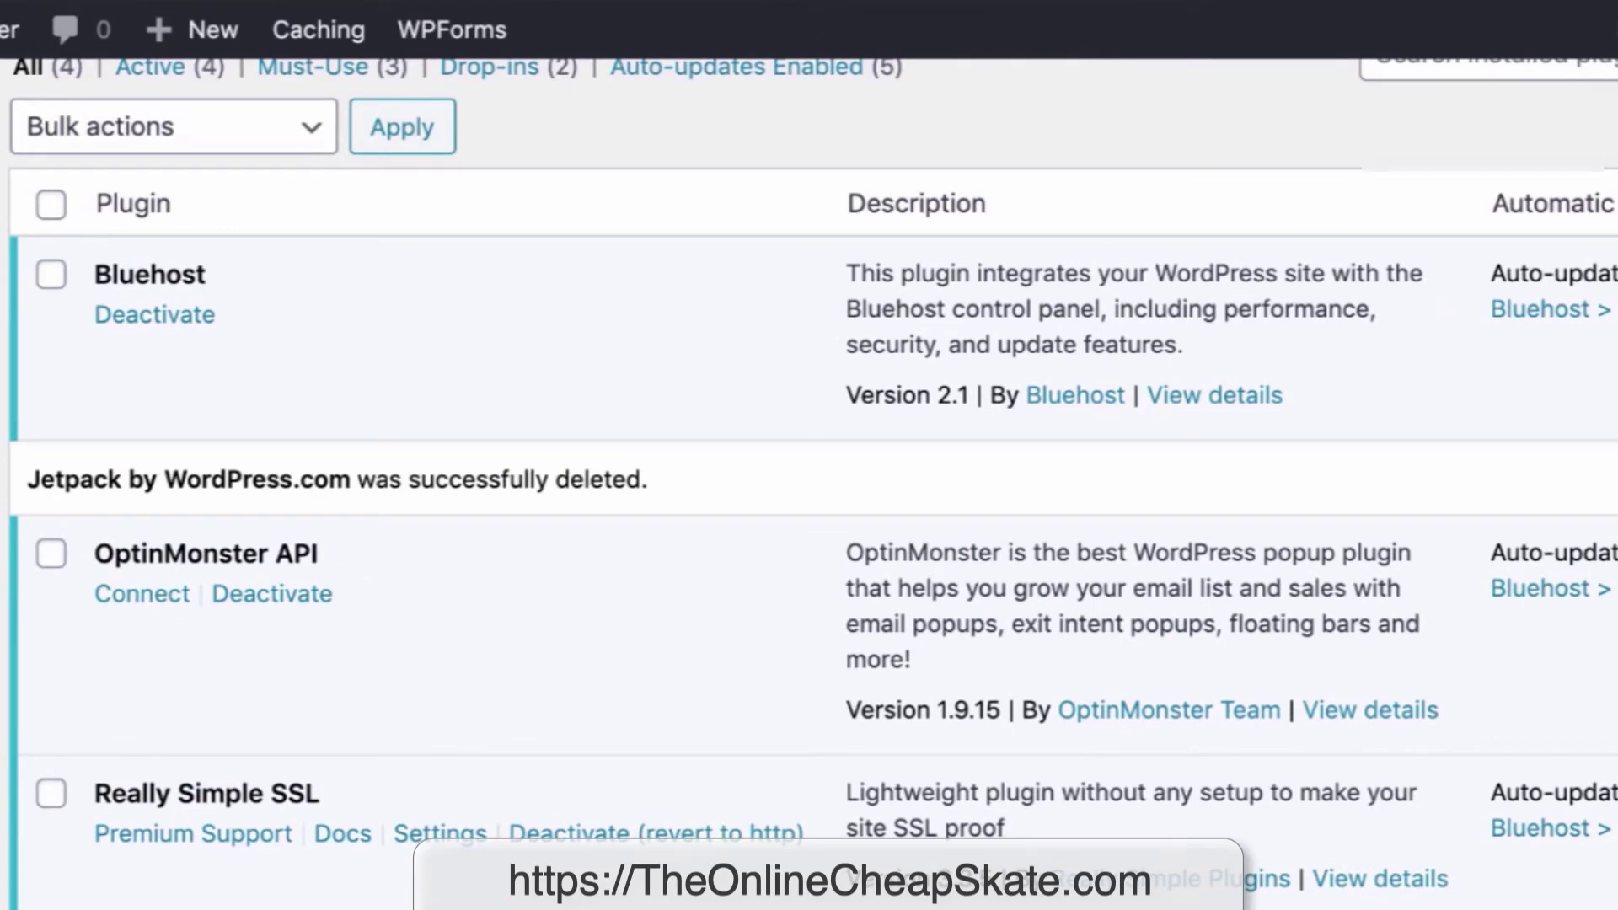
# Deactivate the OptinMonster API plugin and delete it together with its data
pyautogui.click(272, 594)
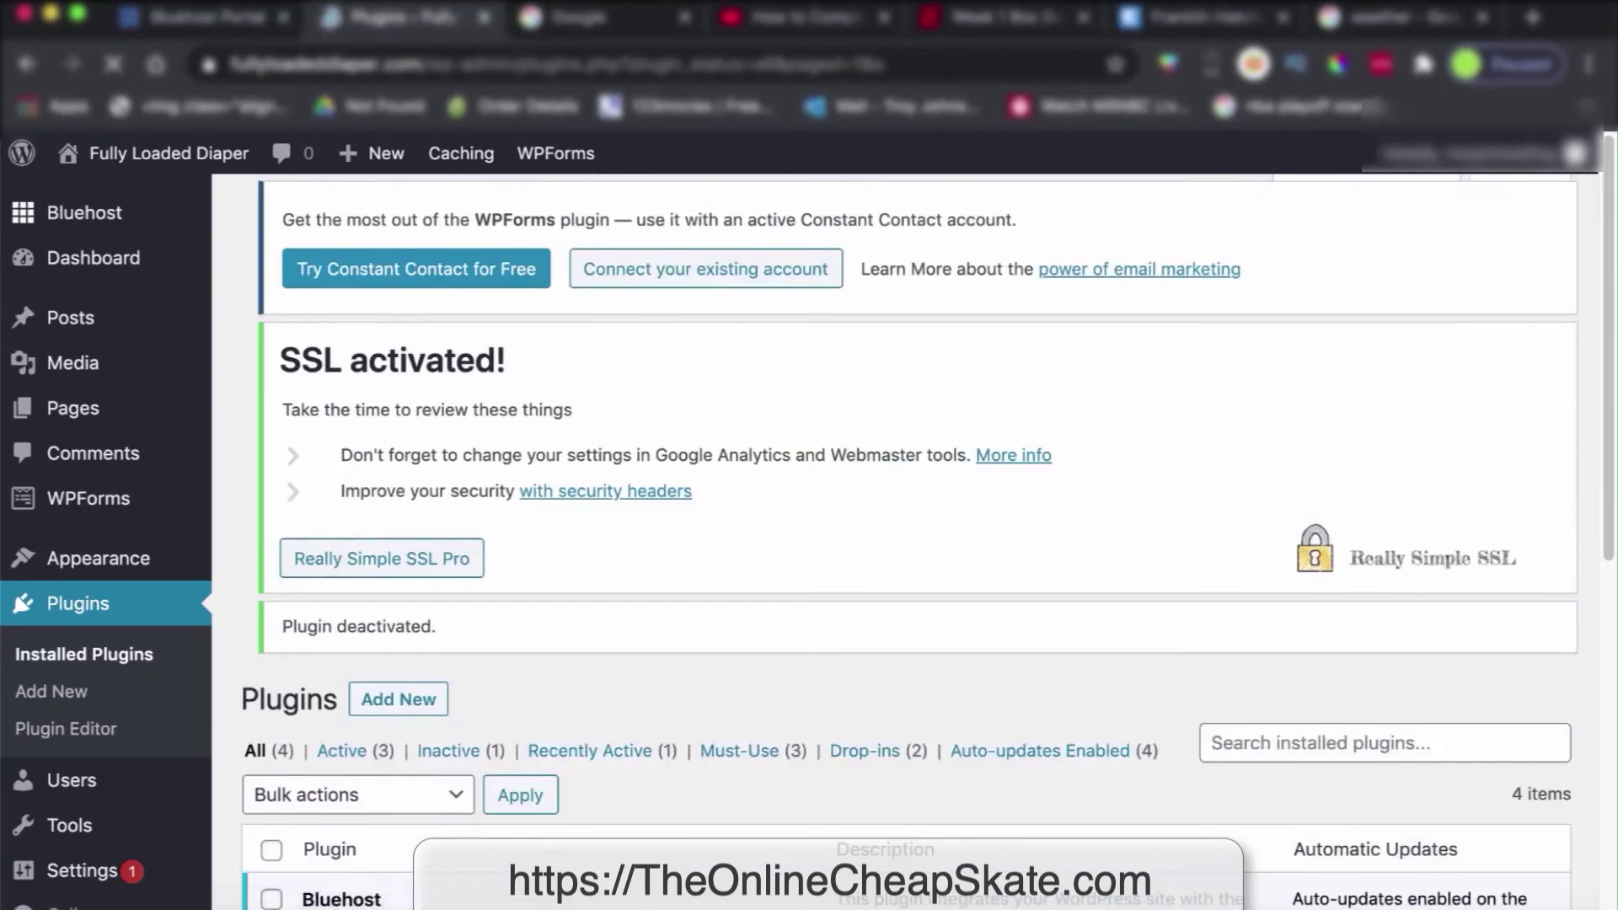
pyautogui.scroll(-8, 910, 506)
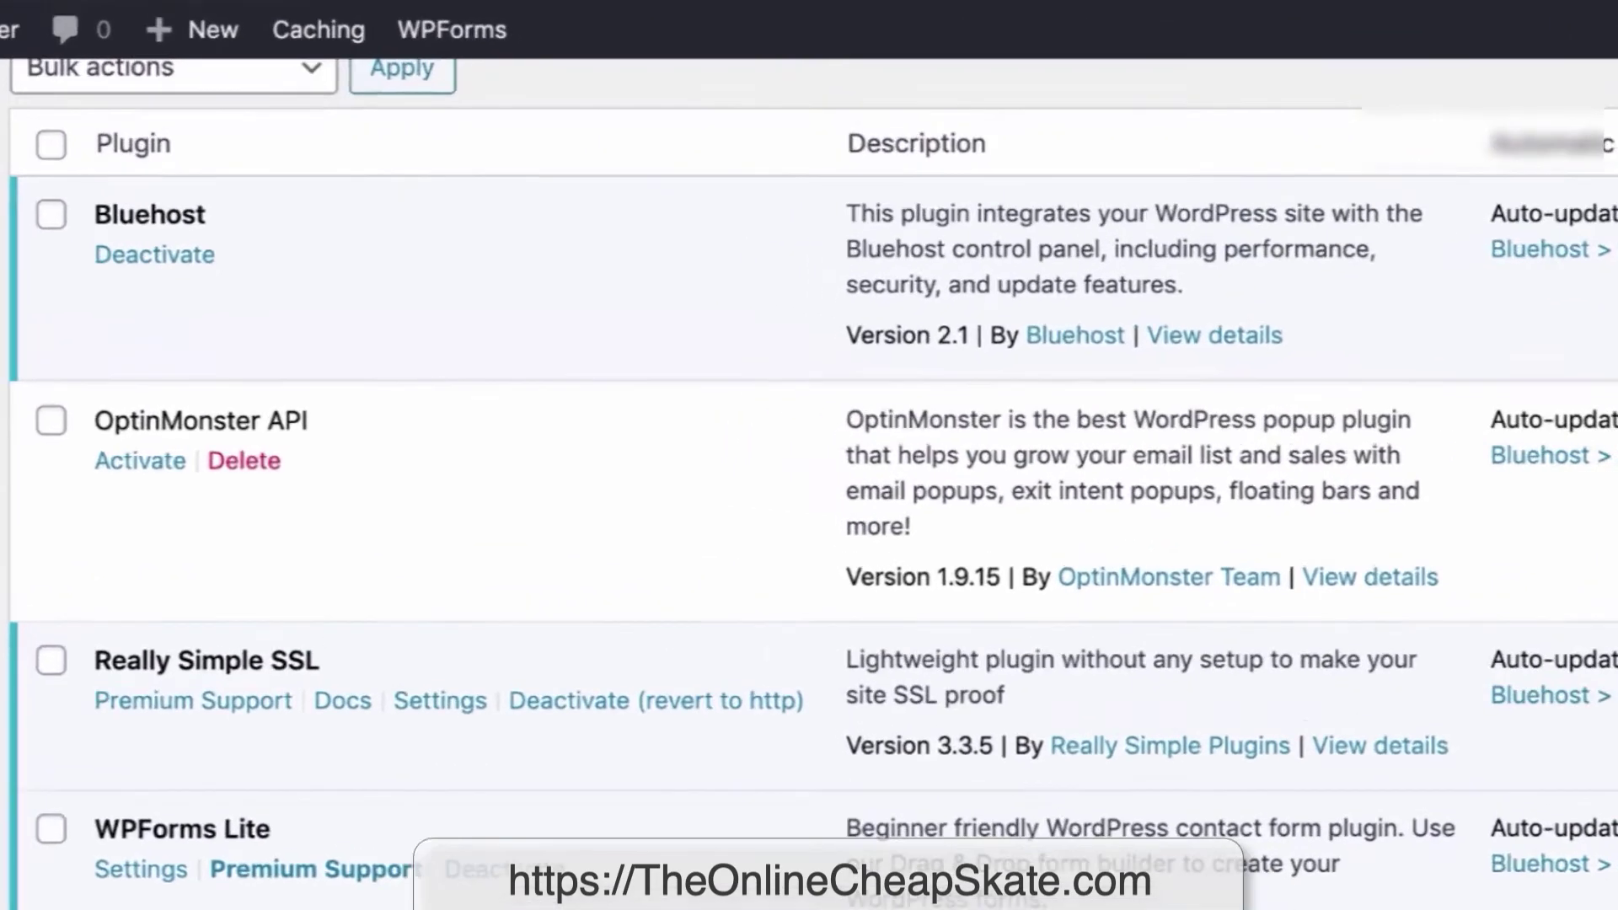
pyautogui.click(245, 460)
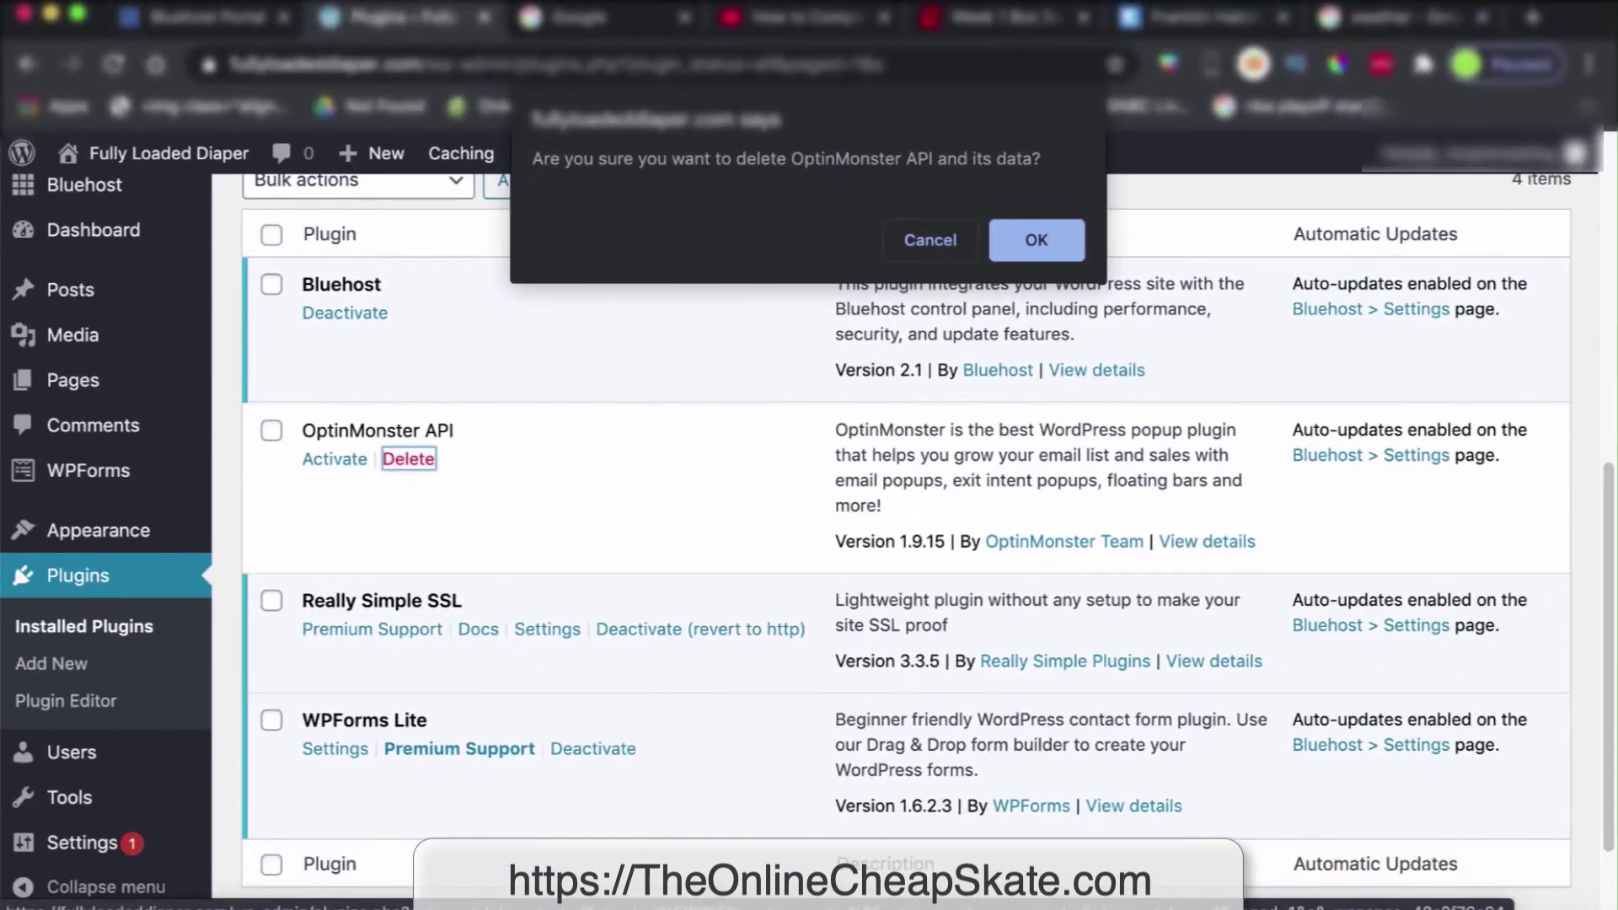
pyautogui.press('Return')
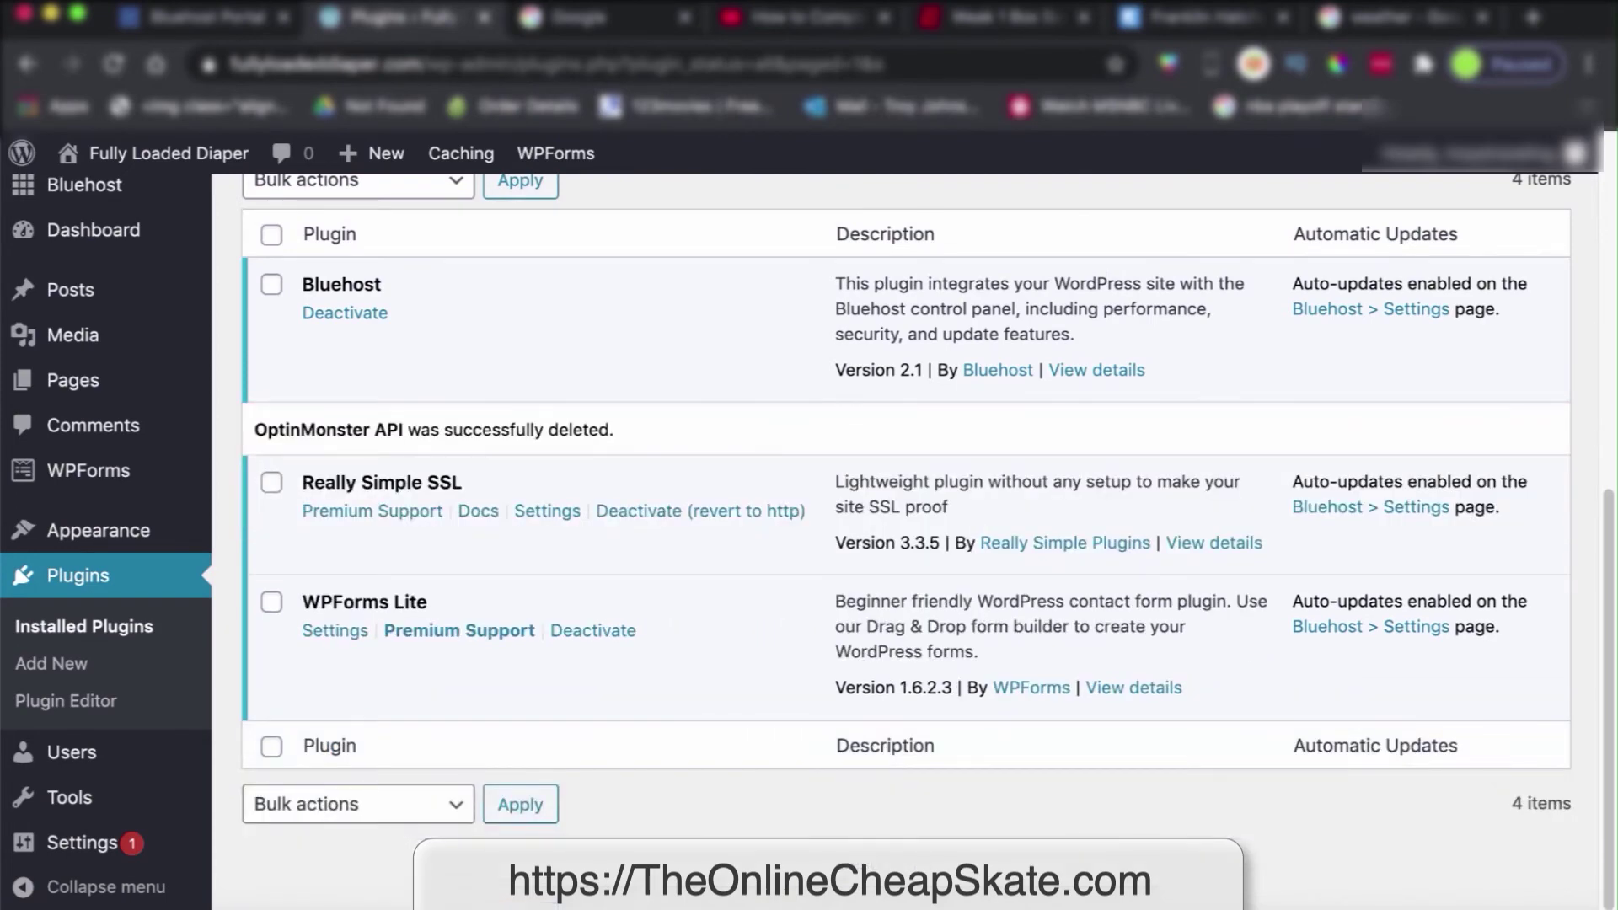
# Deactivate the WPForms Lite plugin and delete it together with its data
pyautogui.scroll(-1, 926, 539)
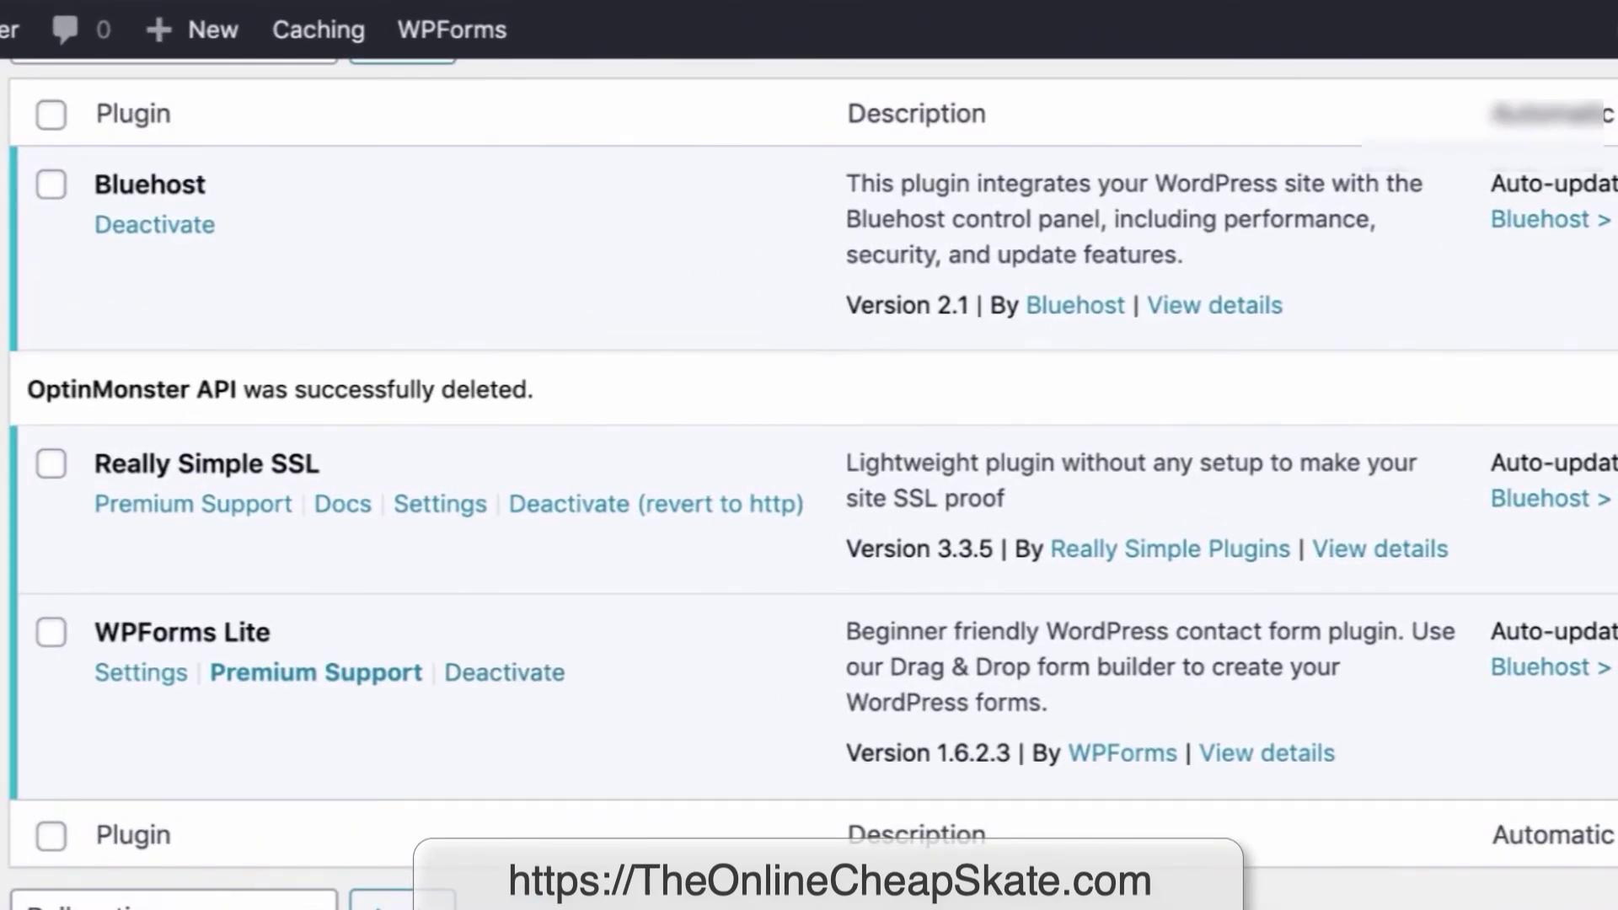
pyautogui.click(533, 670)
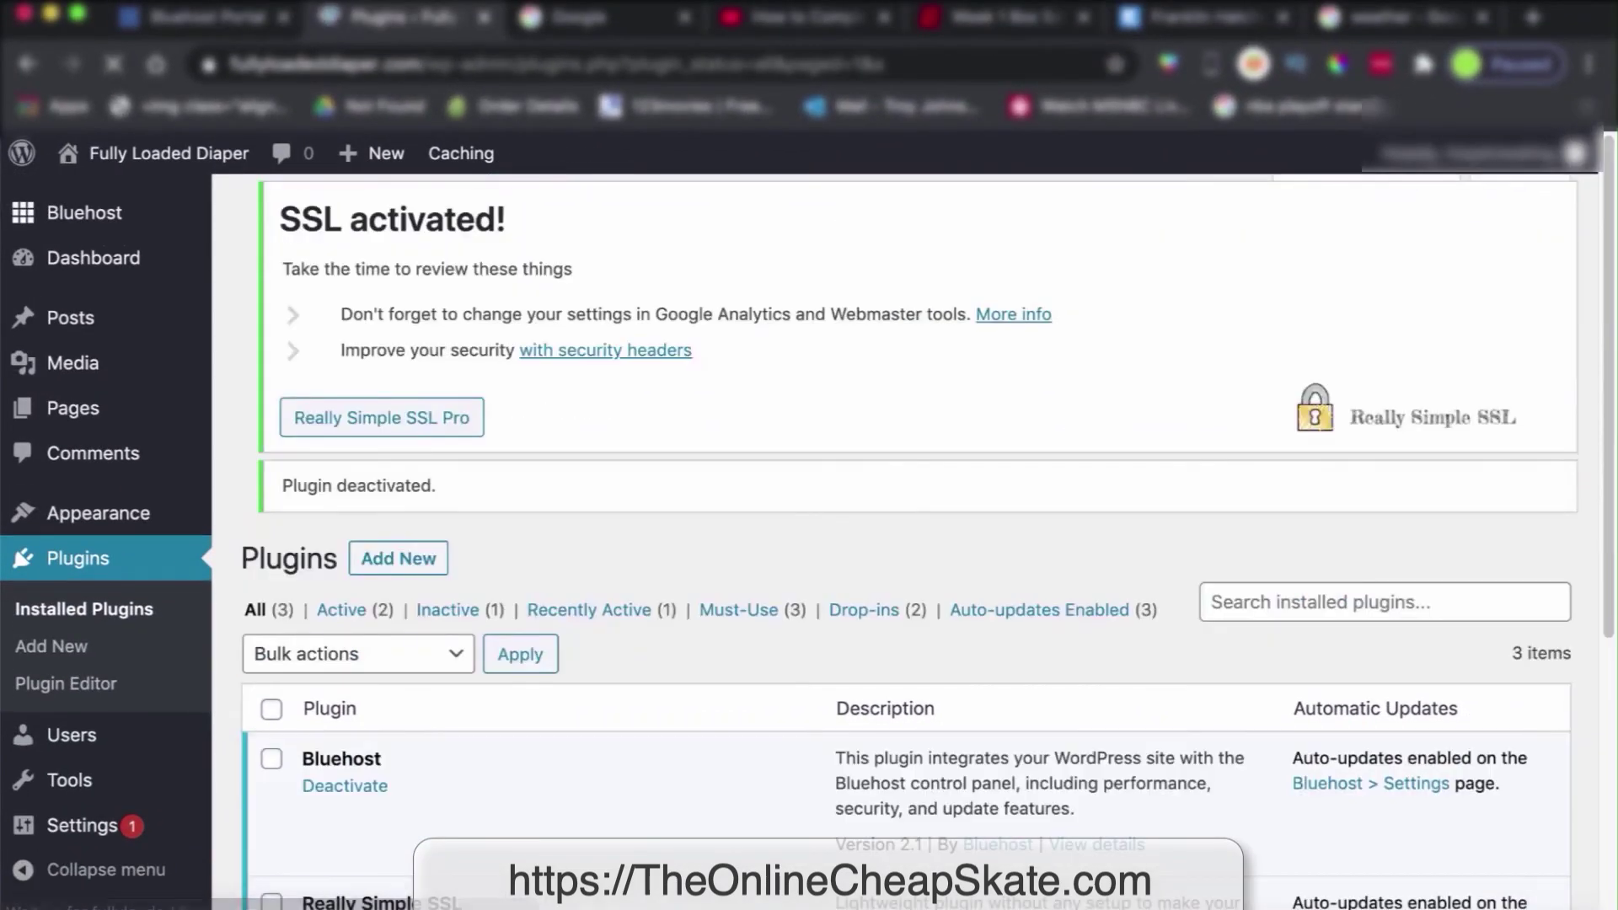
pyautogui.scroll(-5, 906, 505)
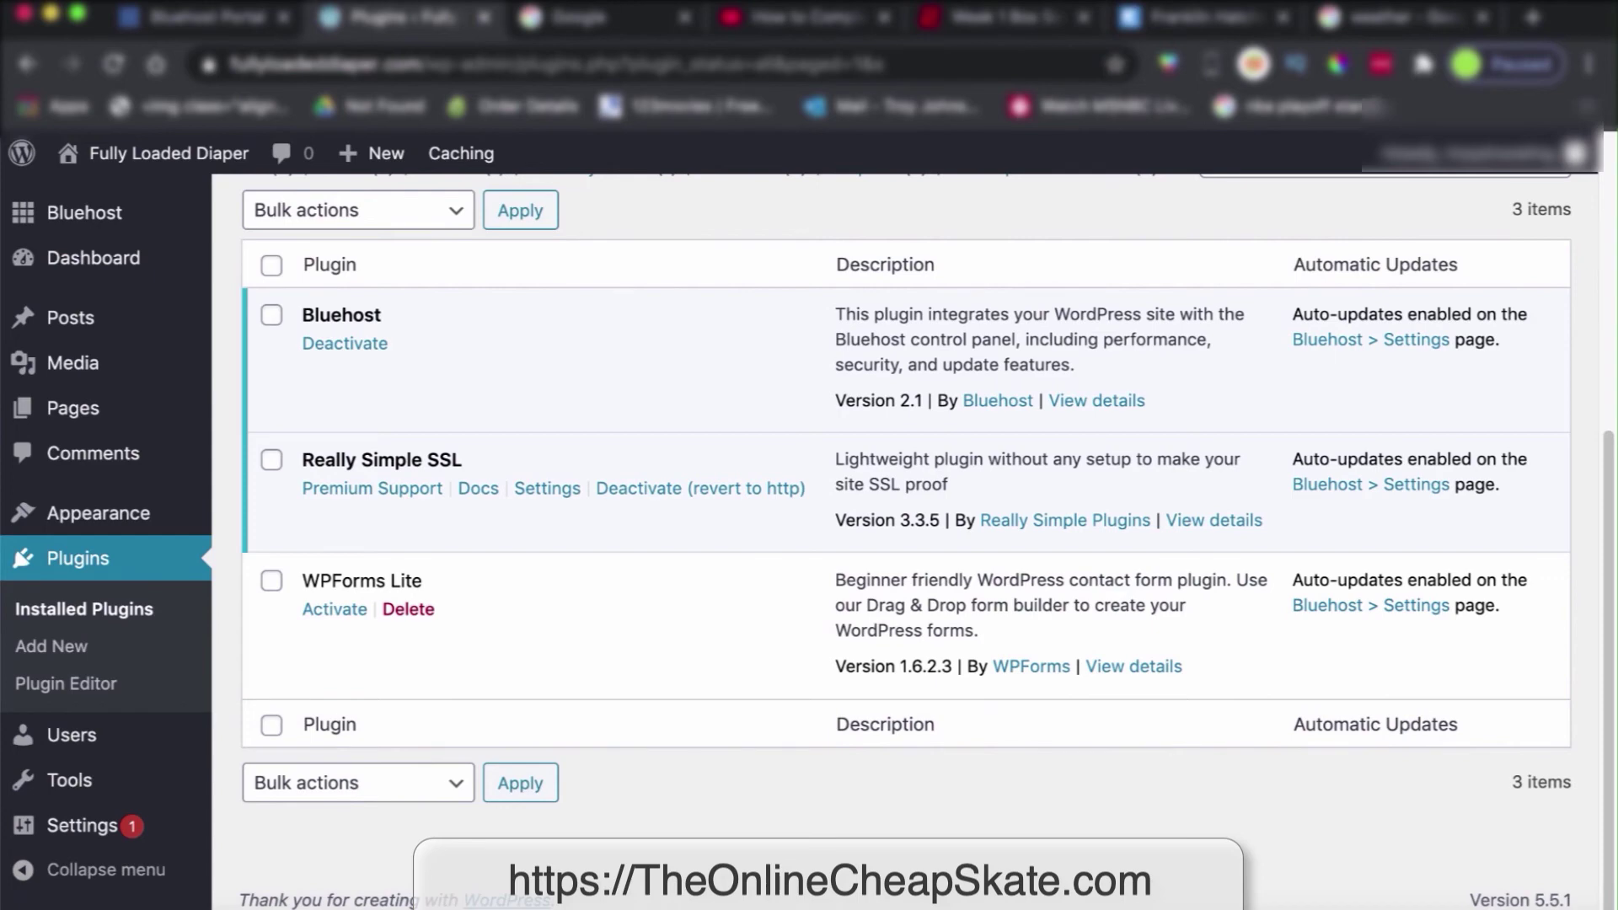
pyautogui.click(271, 580)
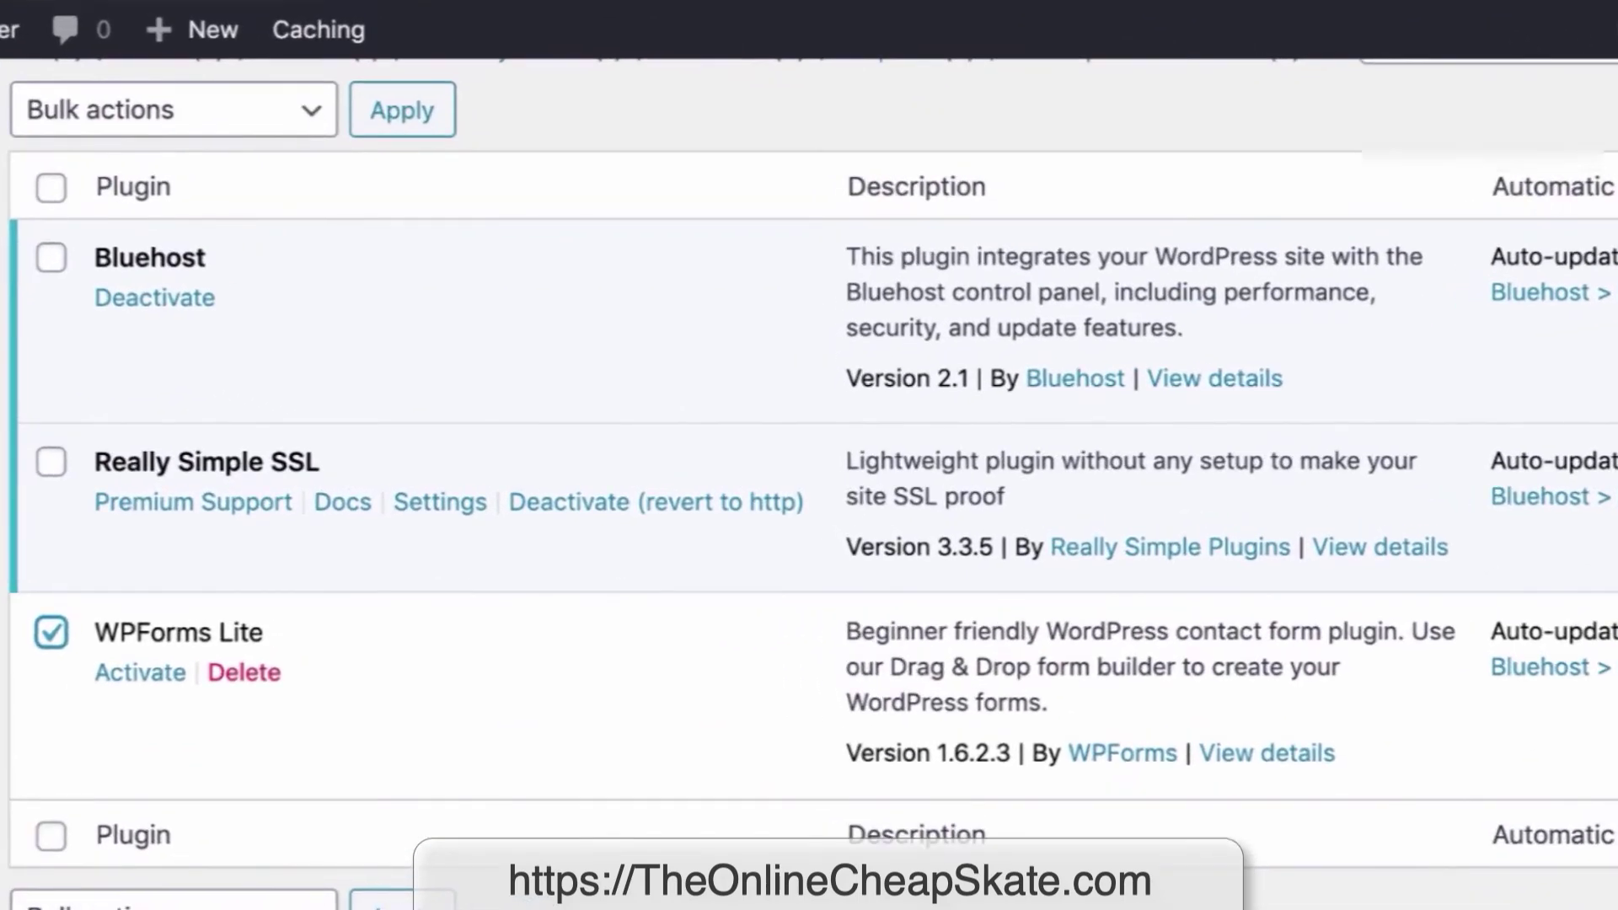
pyautogui.click(245, 672)
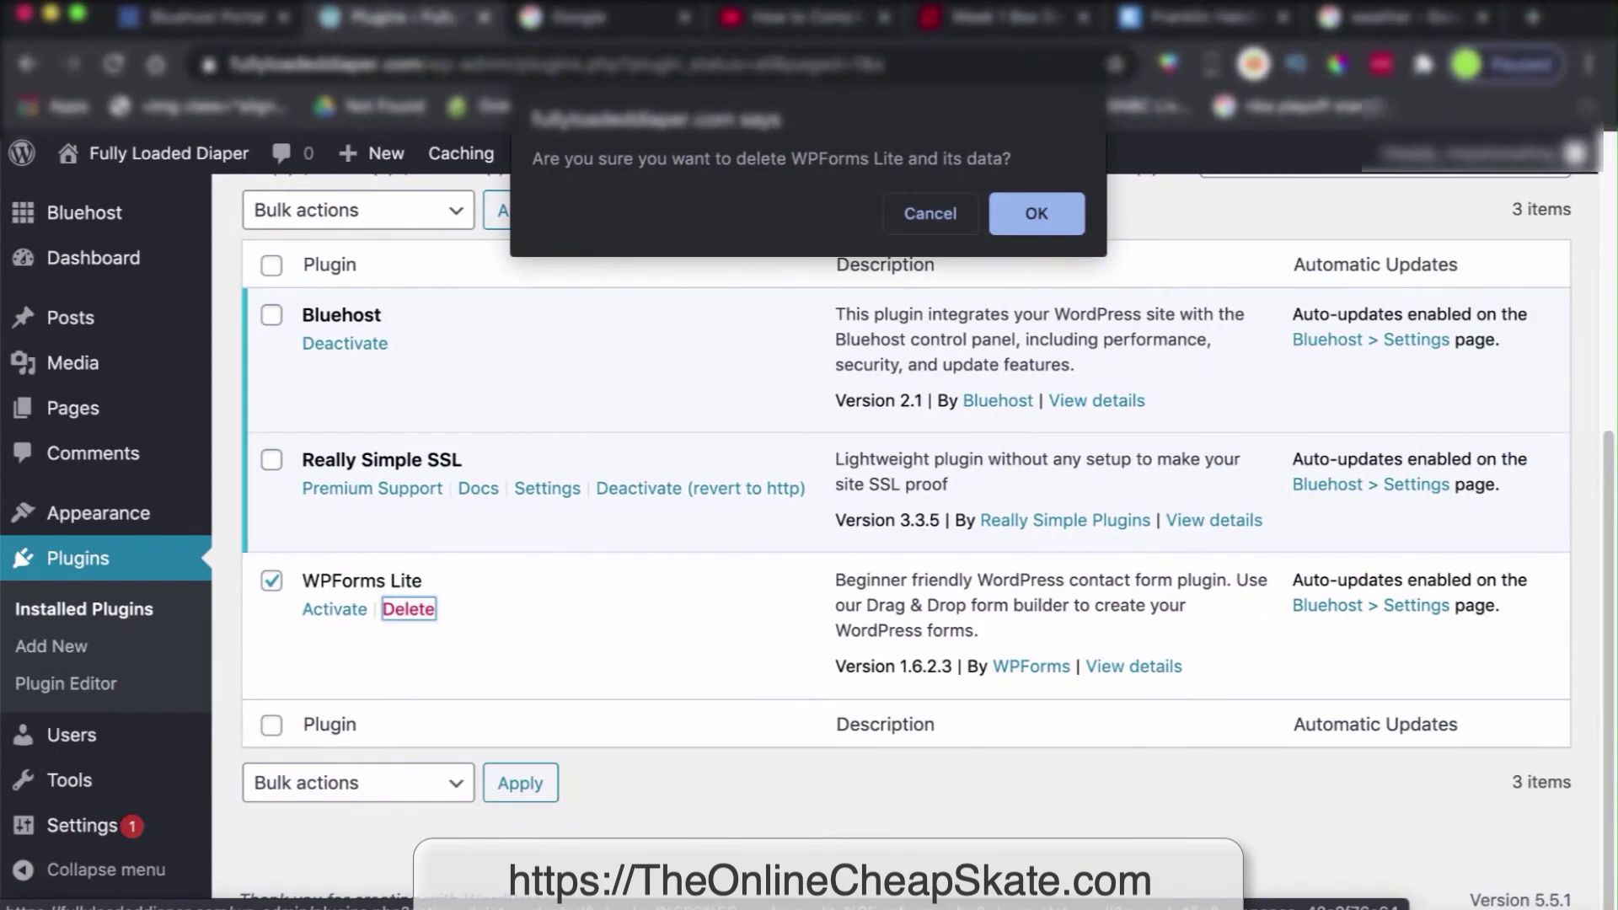
pyautogui.press('Return')
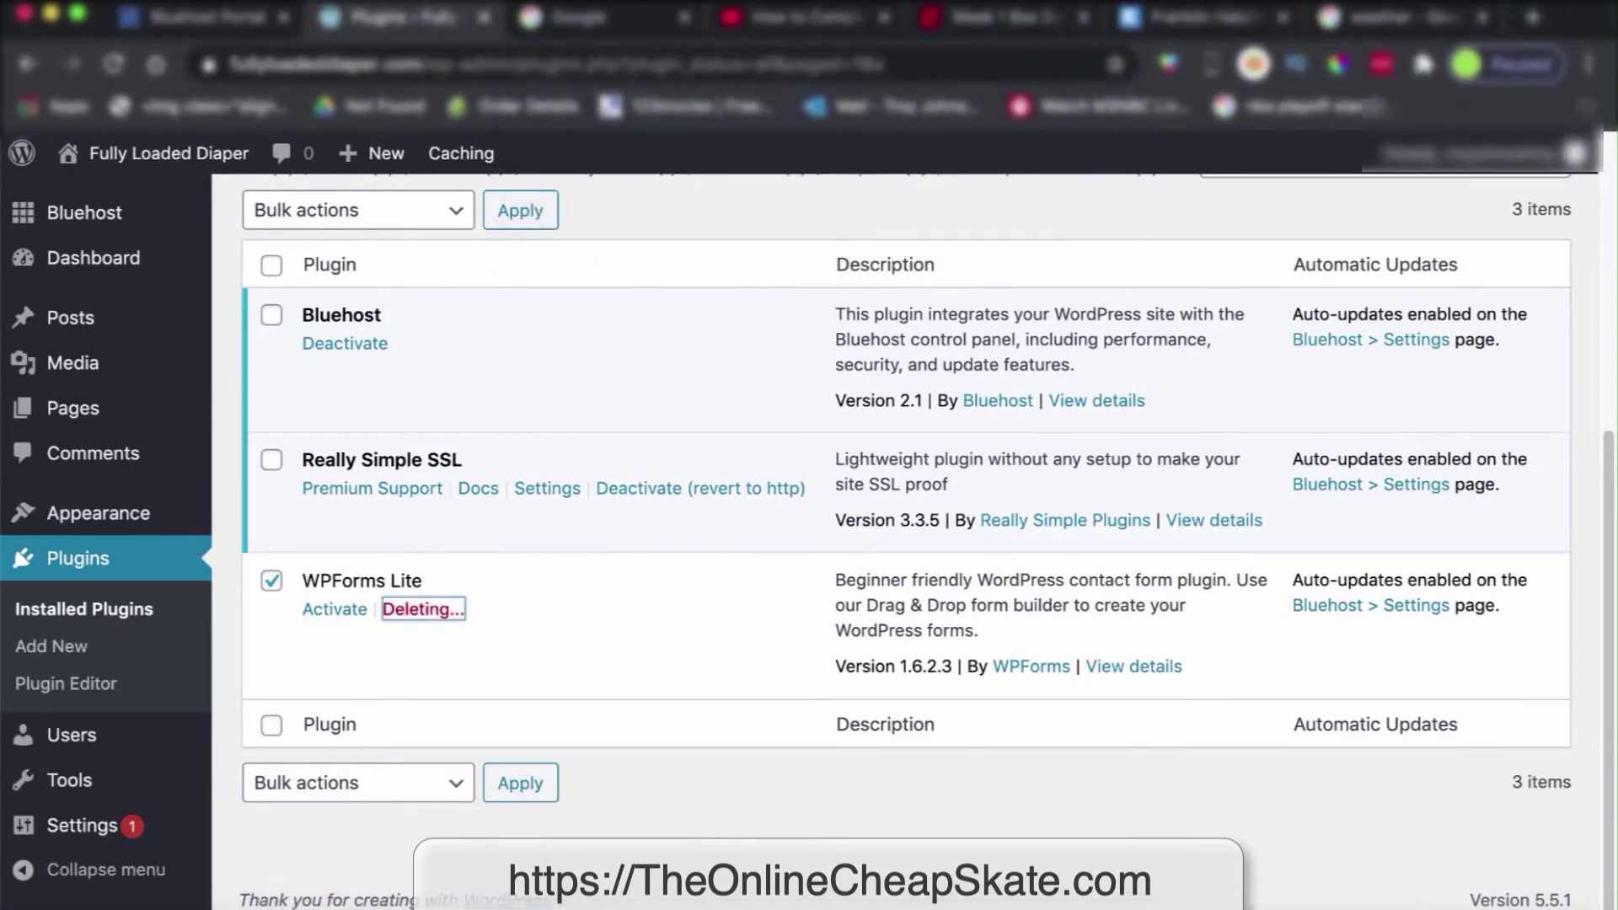